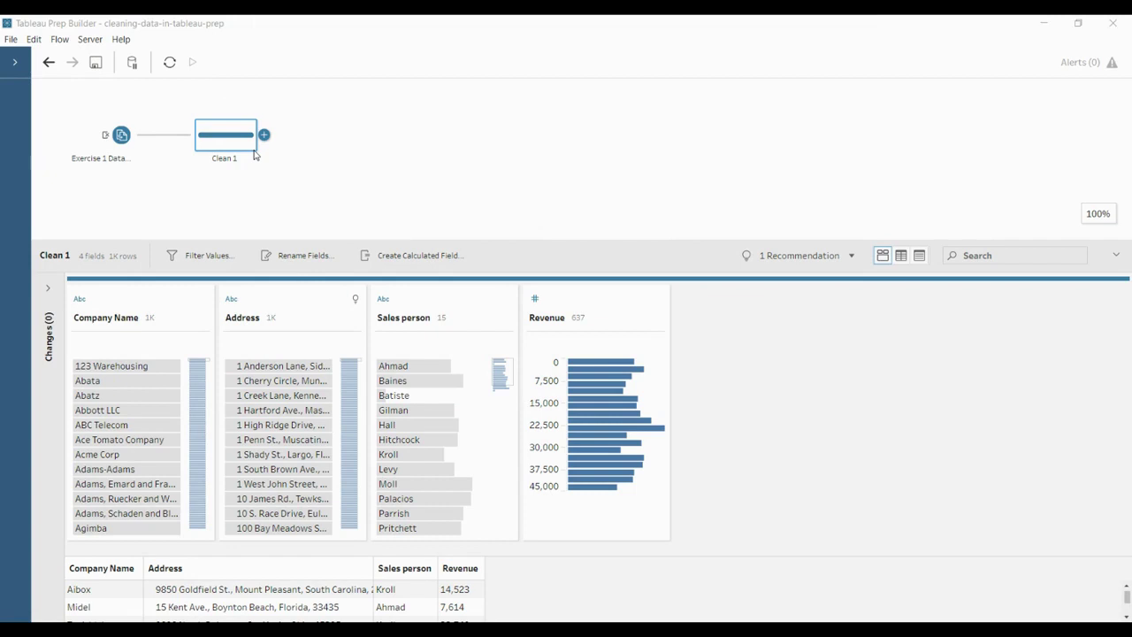
Step: Select the Company Name field and make all its values uppercase
left_click(141, 305)
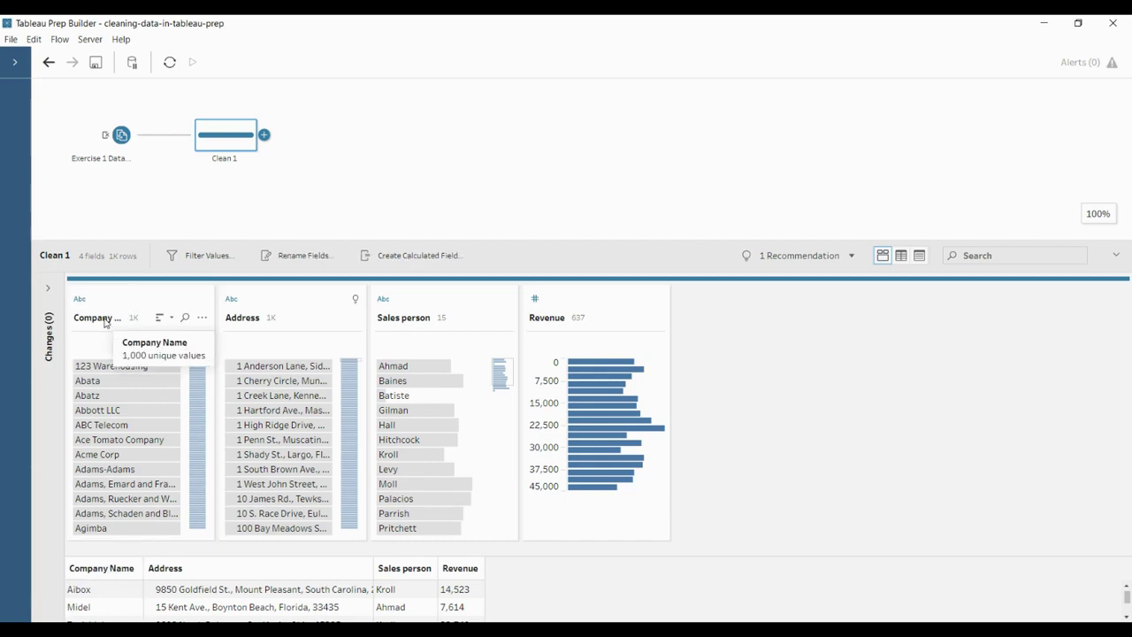
left_click(105, 322)
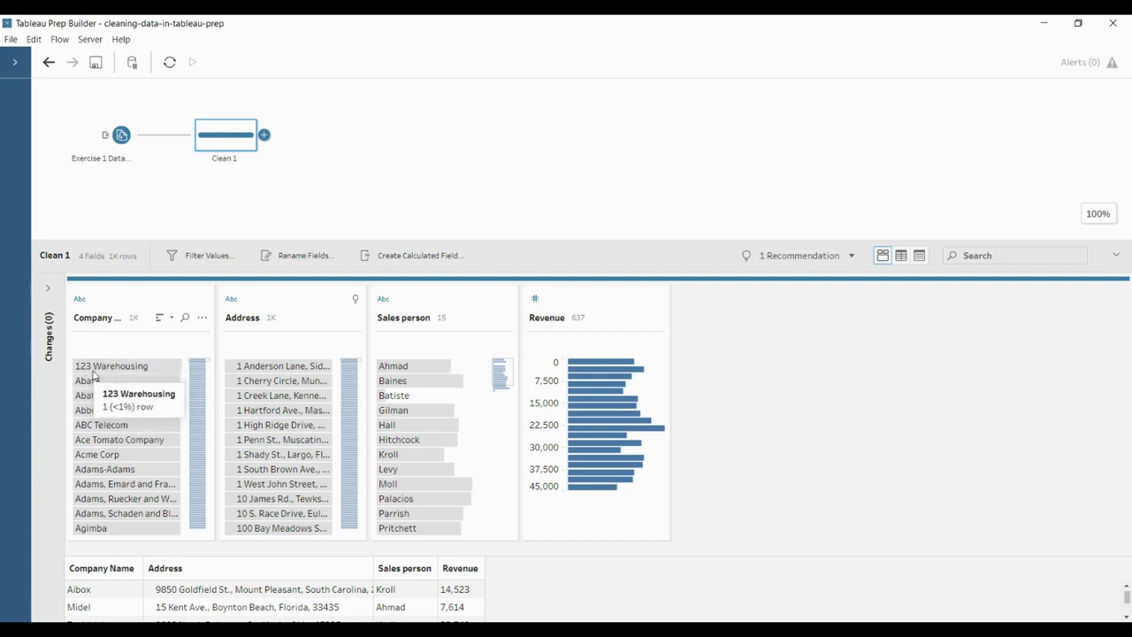
scroll(142, 407, "down", 5)
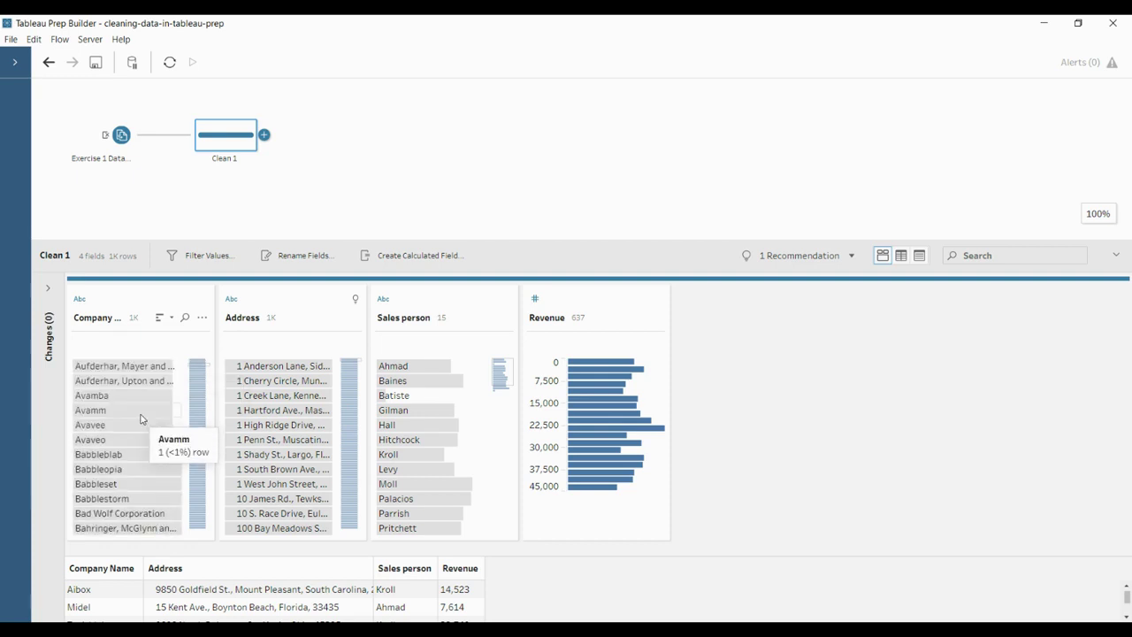
scroll(141, 418, "up", 5)
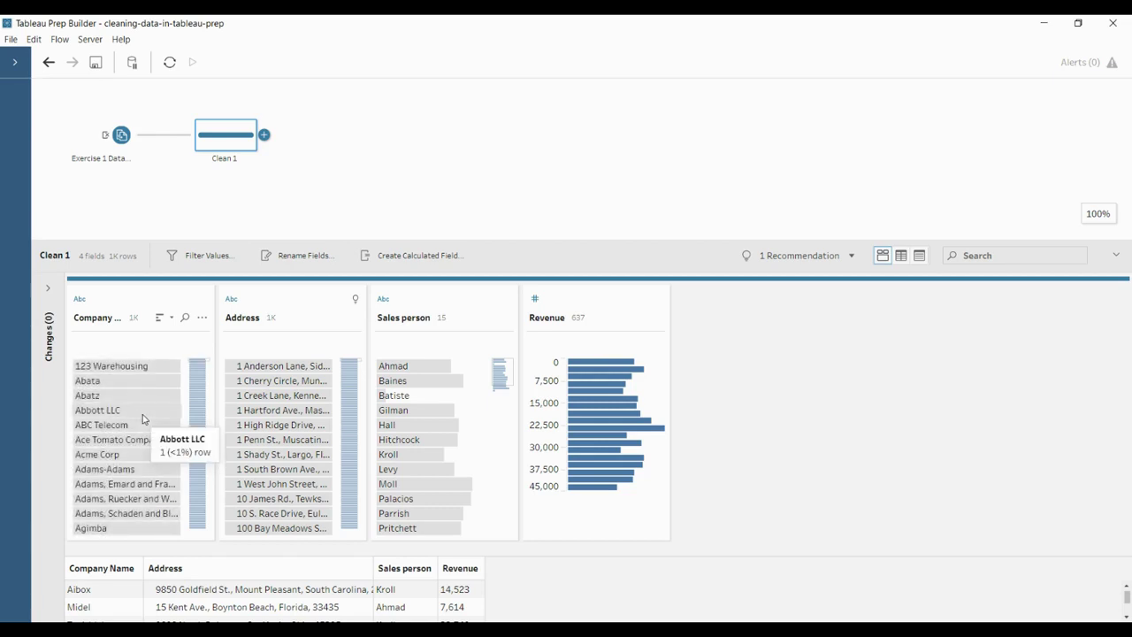
left_click(269, 302)
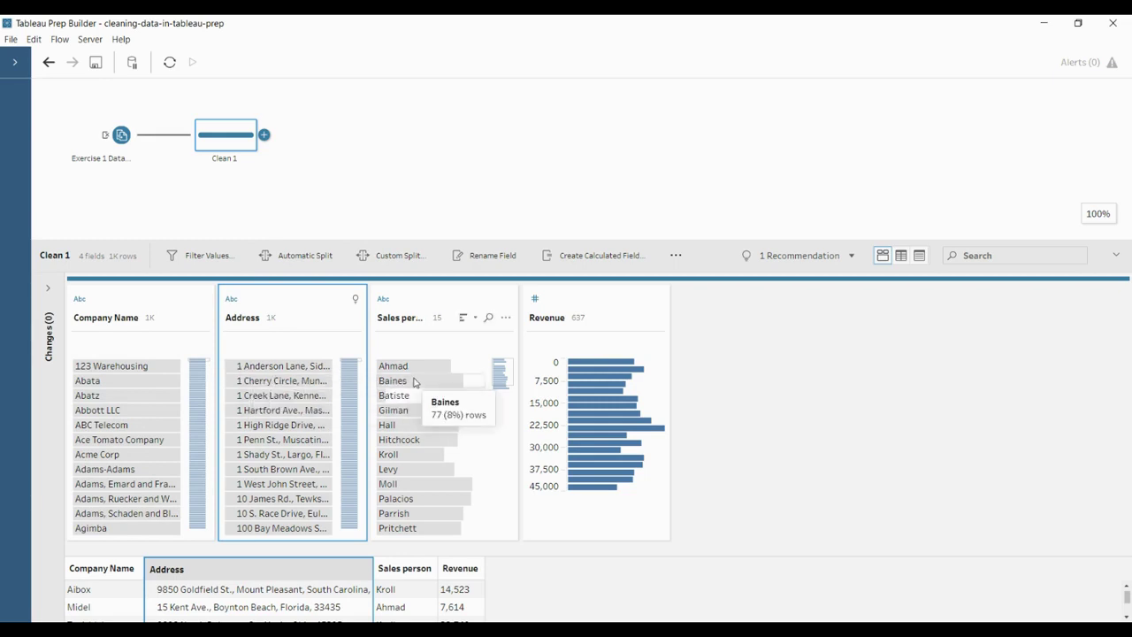
left_click(115, 307)
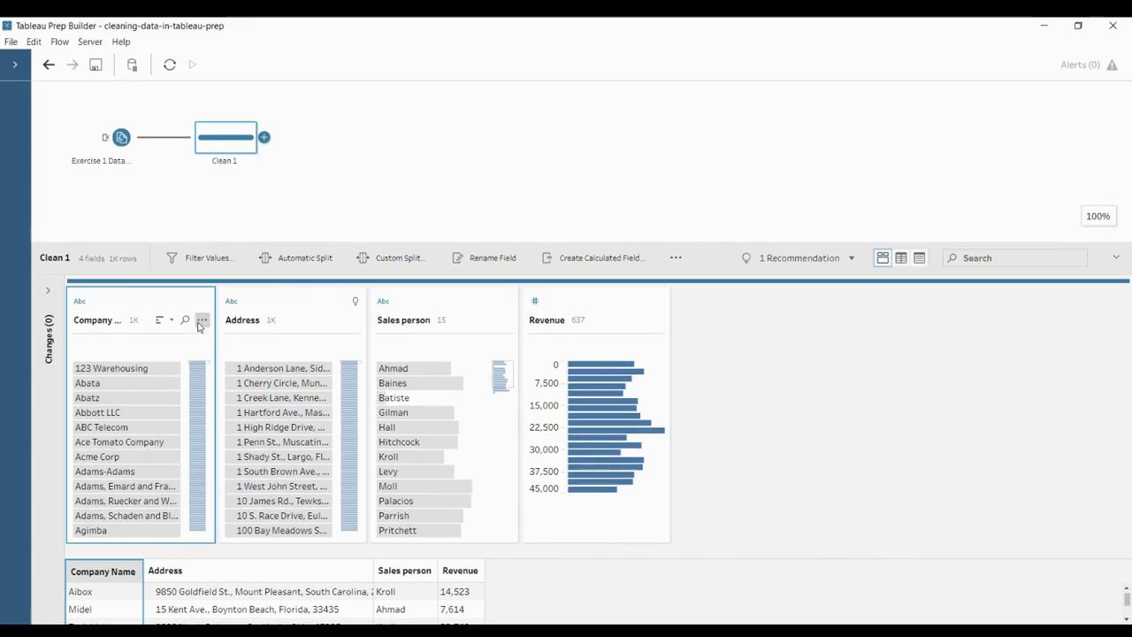
left_click(118, 309)
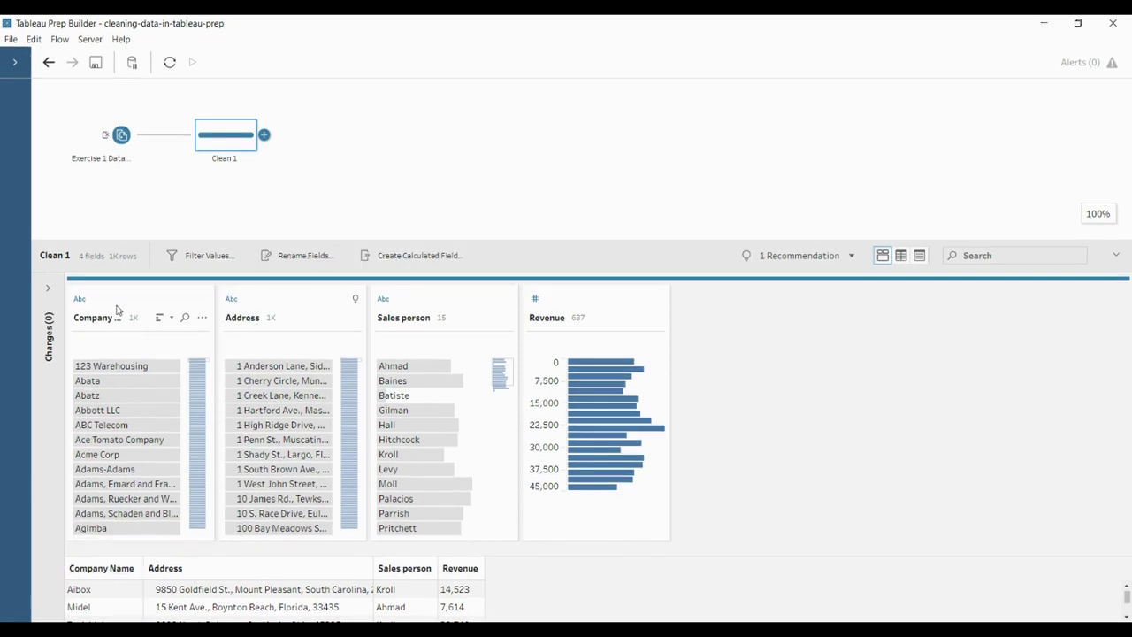
left_click(117, 309)
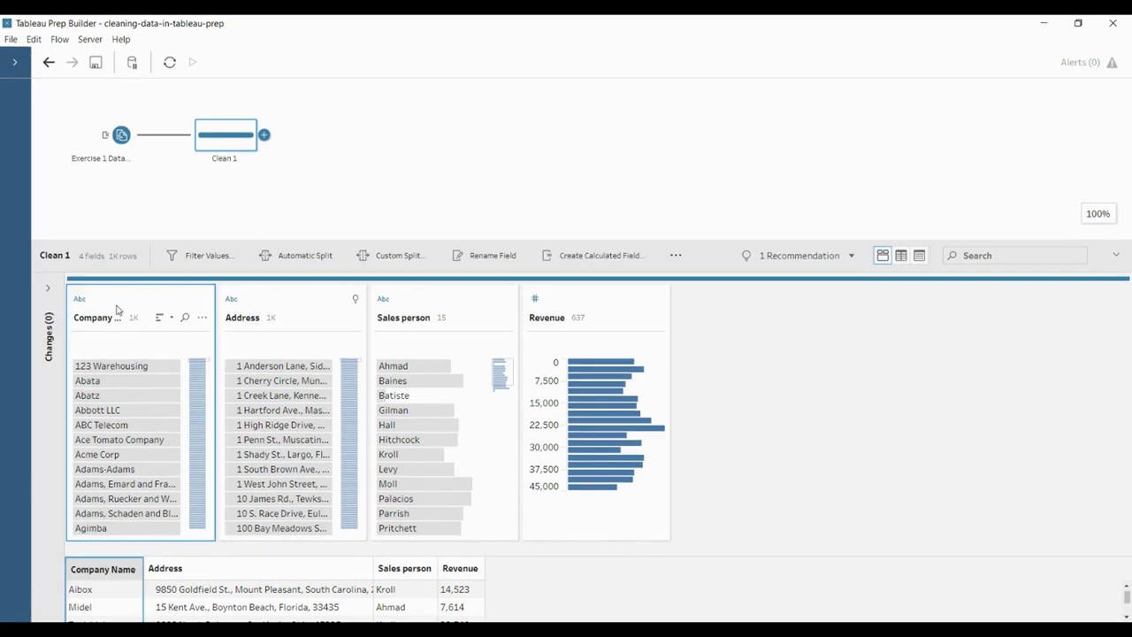
left_click(200, 320)
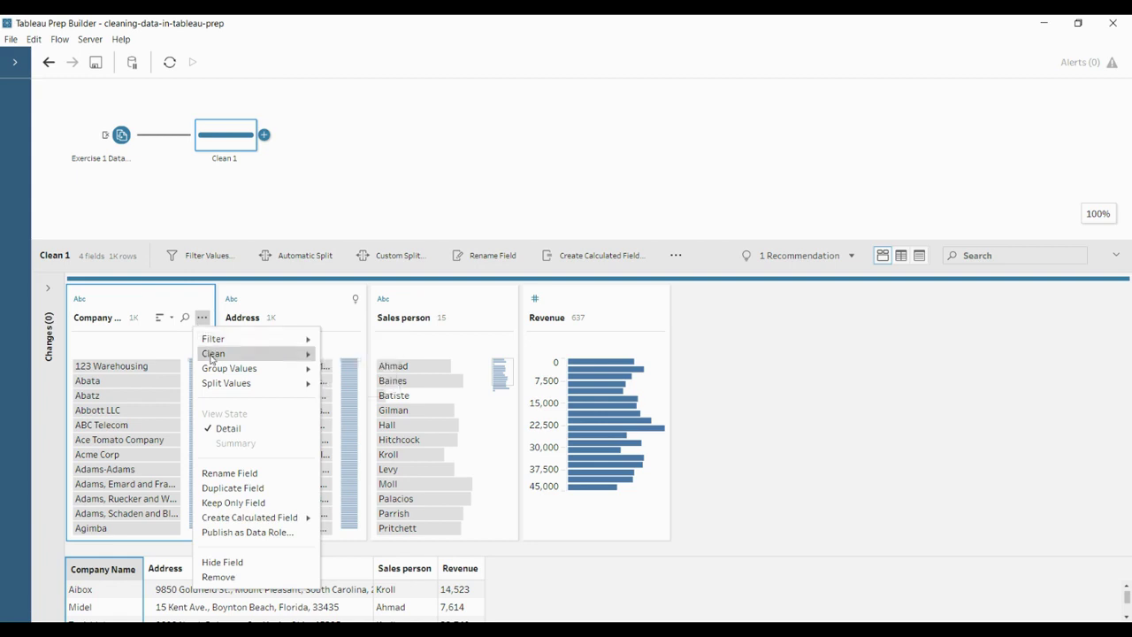
mouse_move(213, 357)
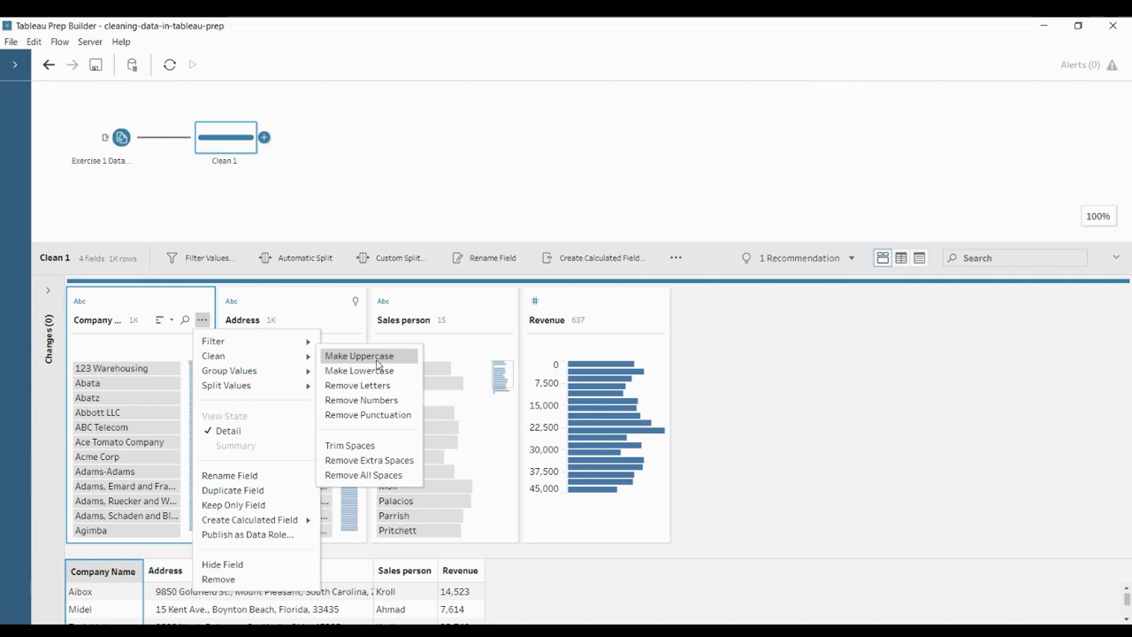
left_click(378, 357)
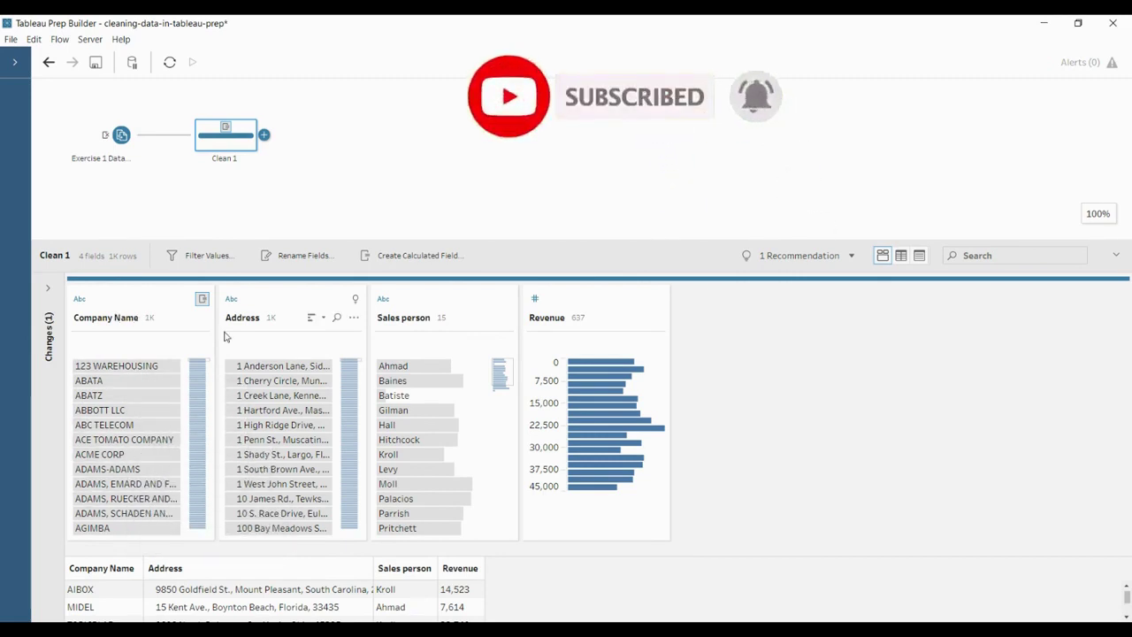
Step: Switch Company Name values to lowercase, then apply Remove Letters to them
left_click(202, 316)
mouse_move(221, 362)
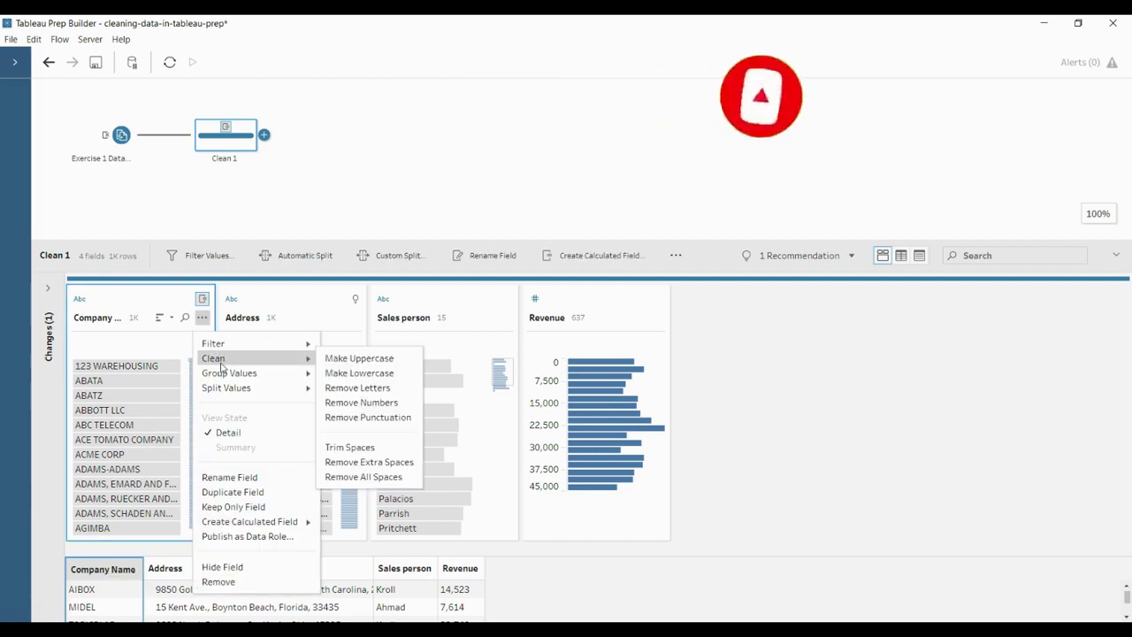
left_click(340, 373)
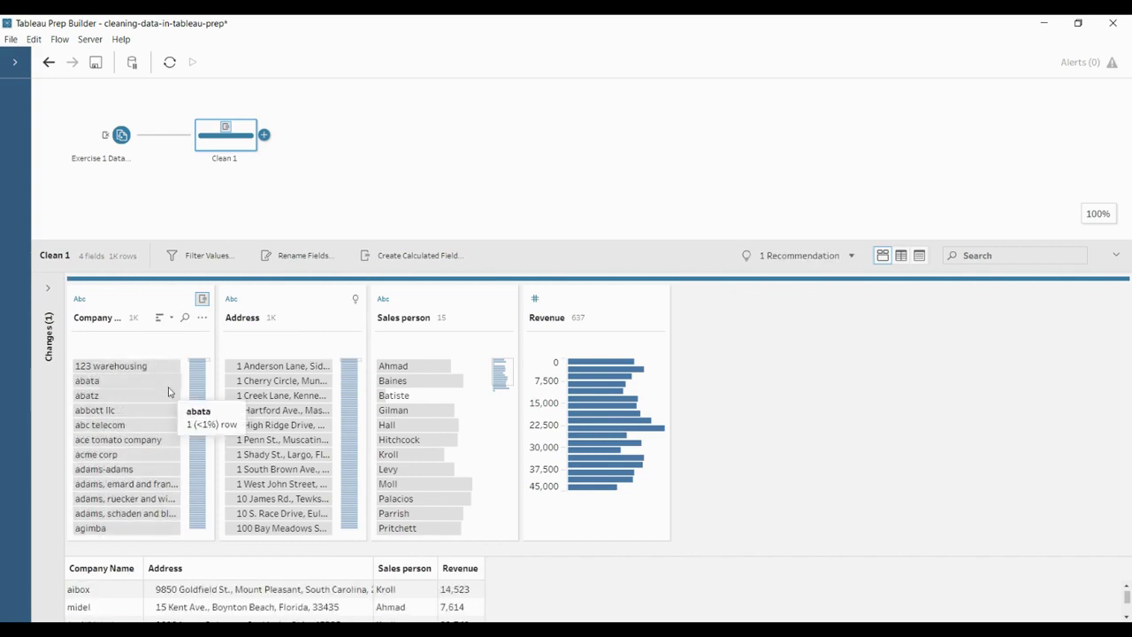
left_click(203, 318)
mouse_move(220, 359)
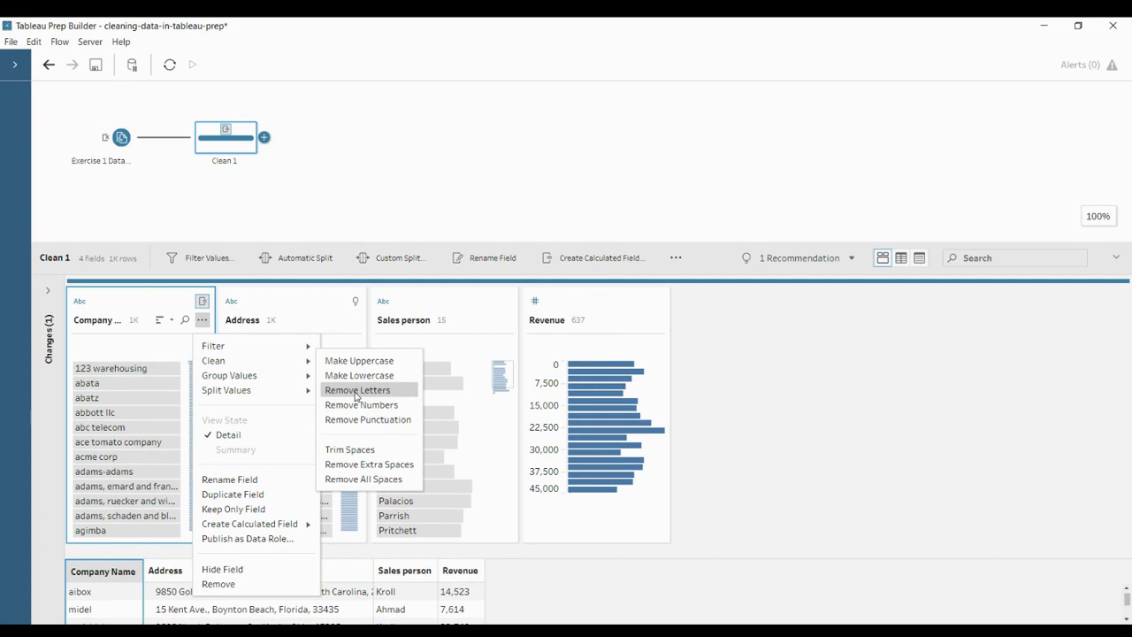
left_click(357, 390)
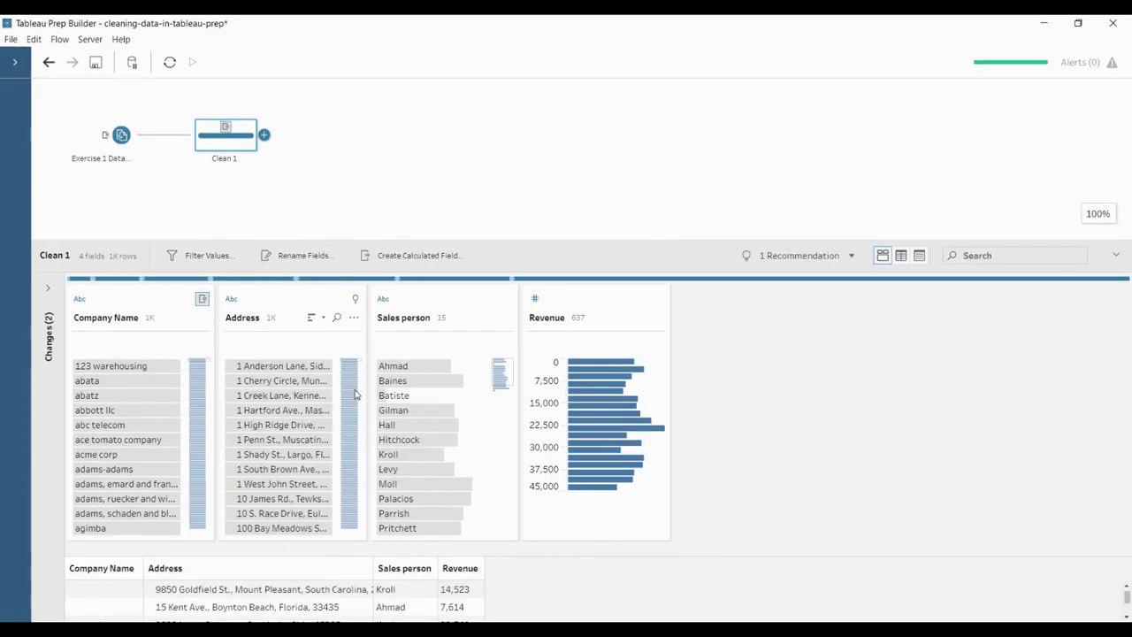
Step: Undo Remove Letters with Ctrl+Z, leaving Company Name lowercase, then select the Address field
mouse_move(121, 440)
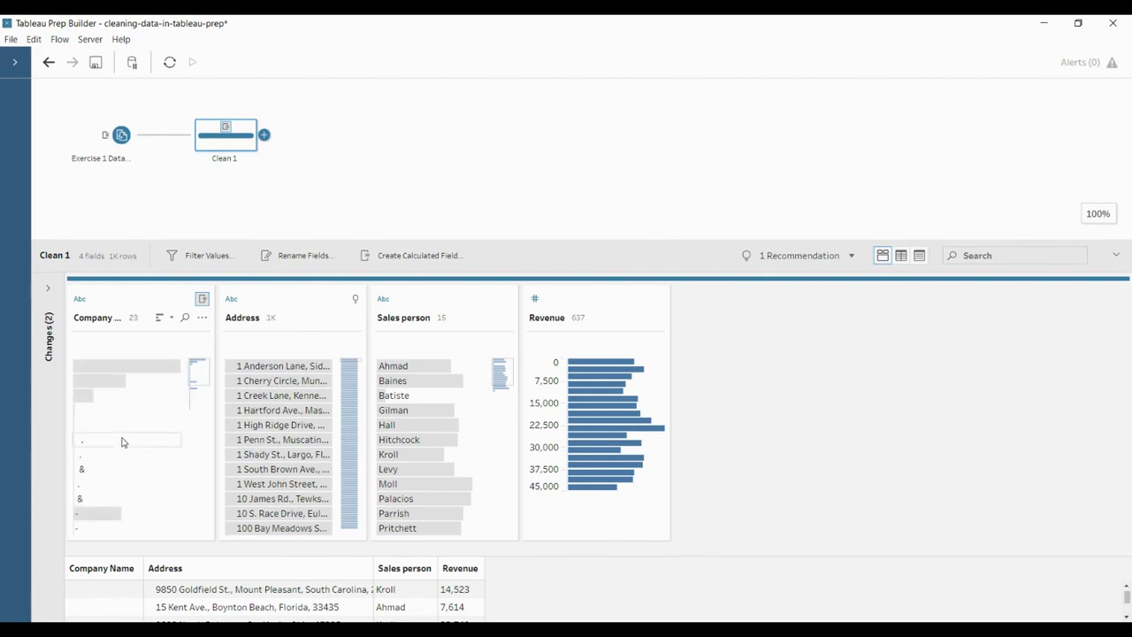
mouse_move(79, 472)
key("ctrl+z")
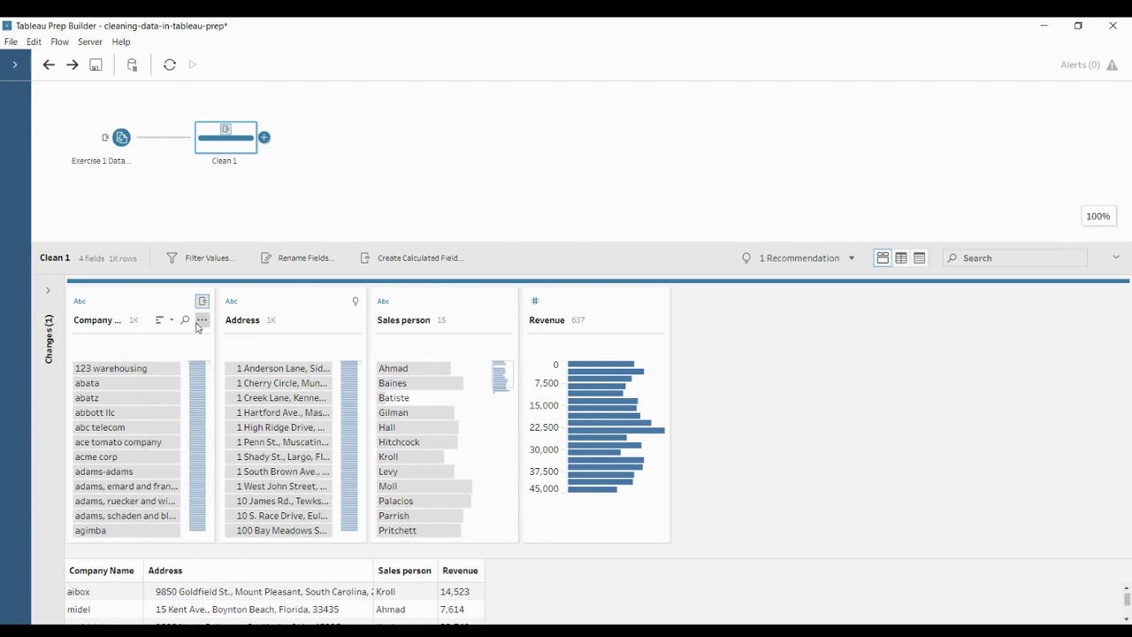
left_click(200, 322)
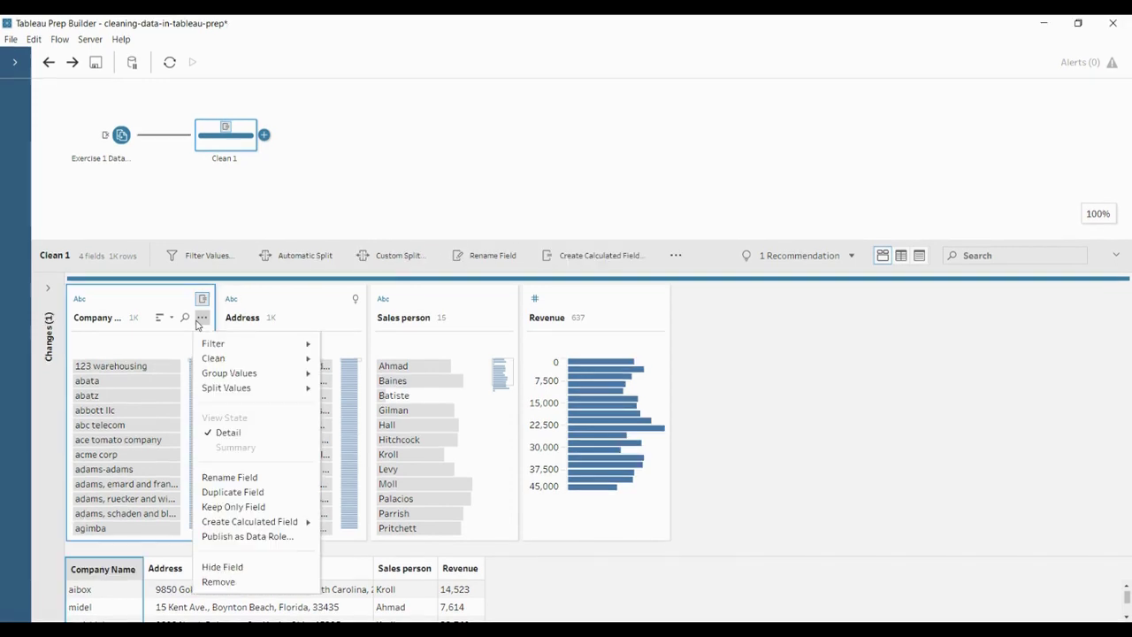
mouse_move(207, 361)
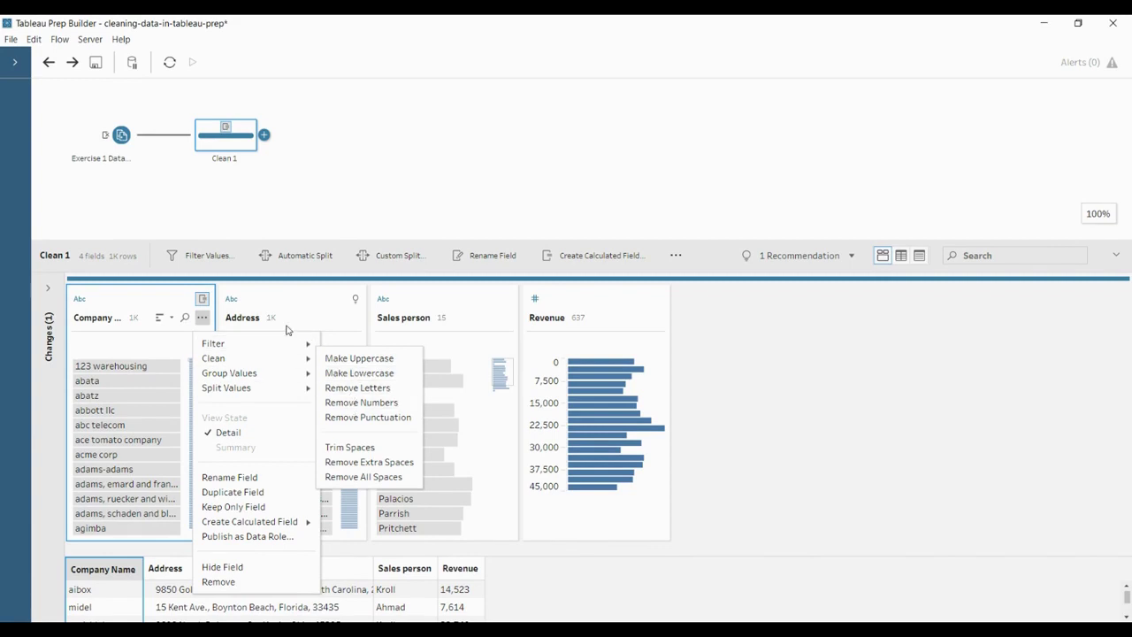
left_click(288, 300)
left_click(283, 309)
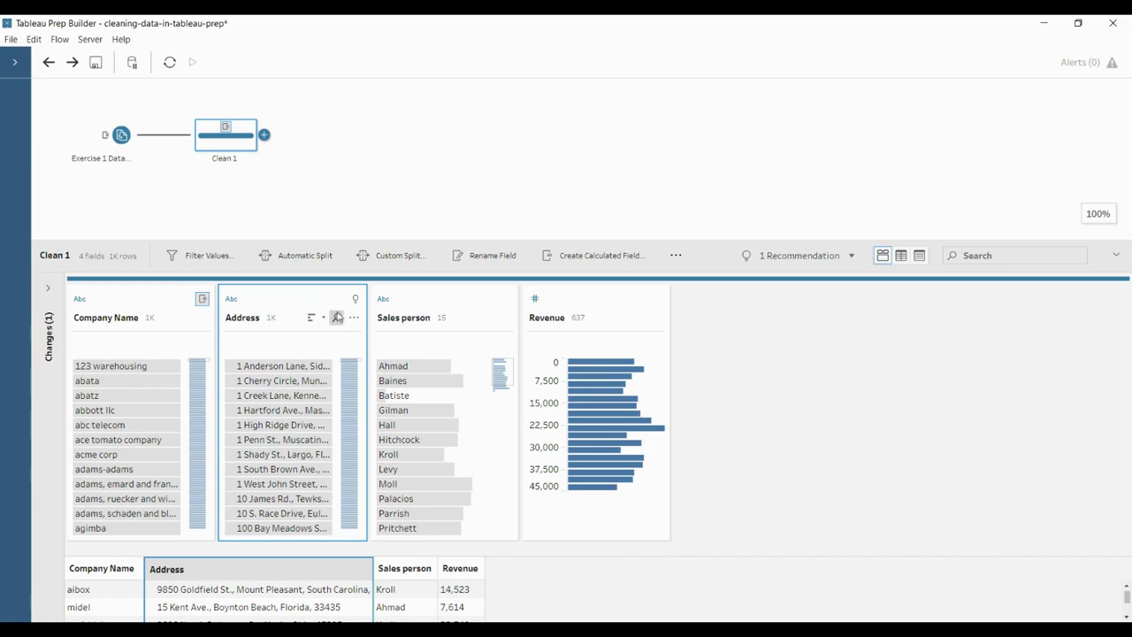
Step: Duplicate the Address field, creating a new Address-1 field
left_click(353, 319)
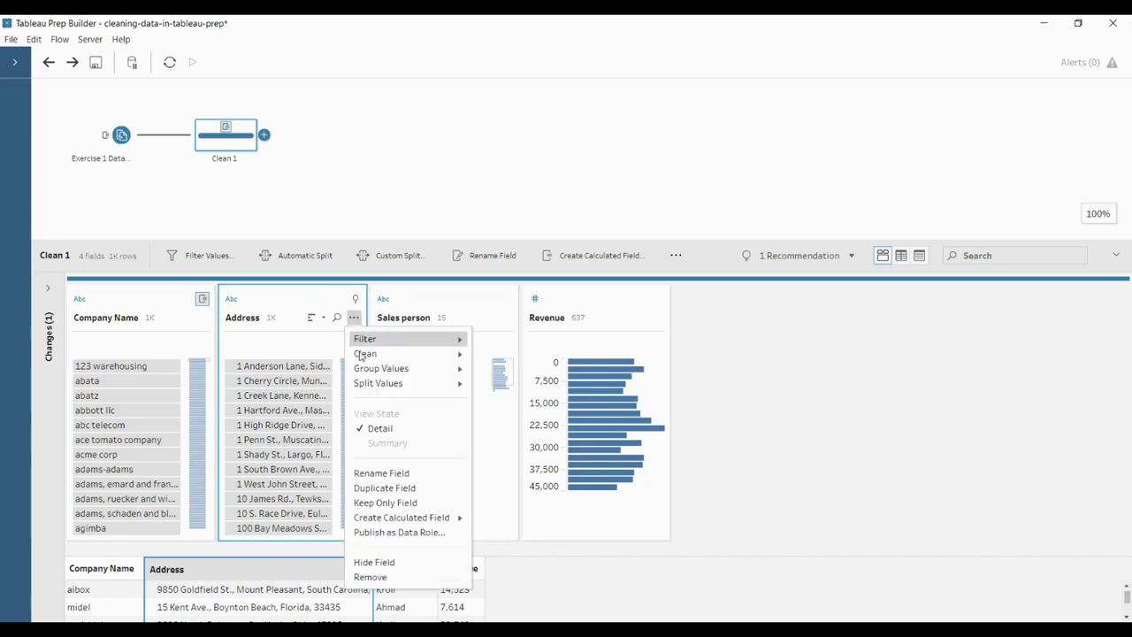
left_click(372, 492)
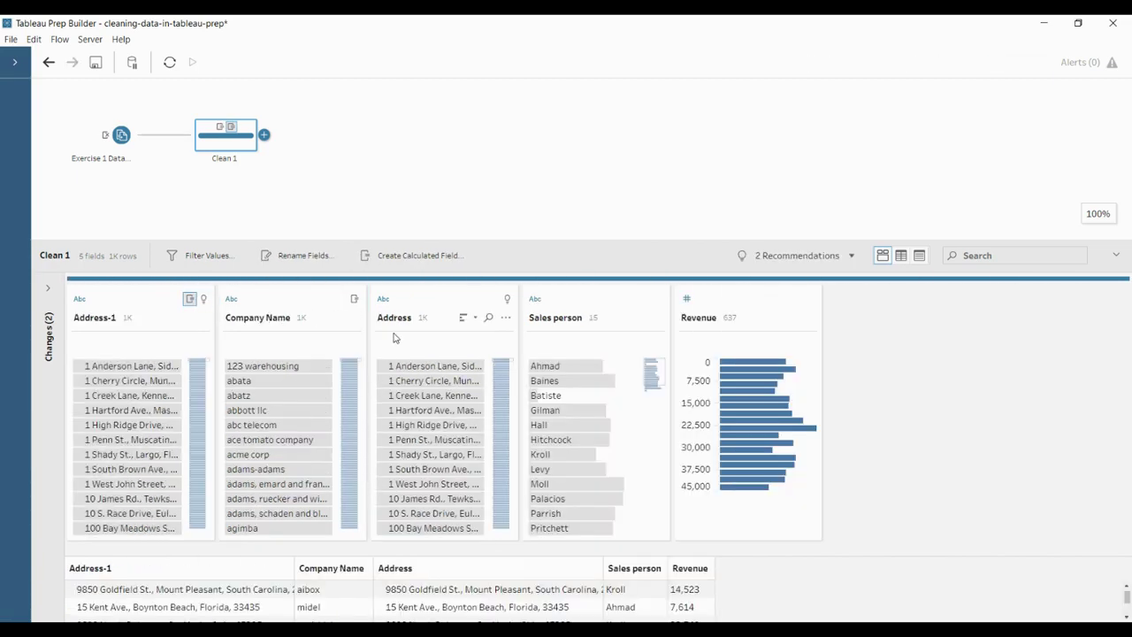
left_click(115, 302)
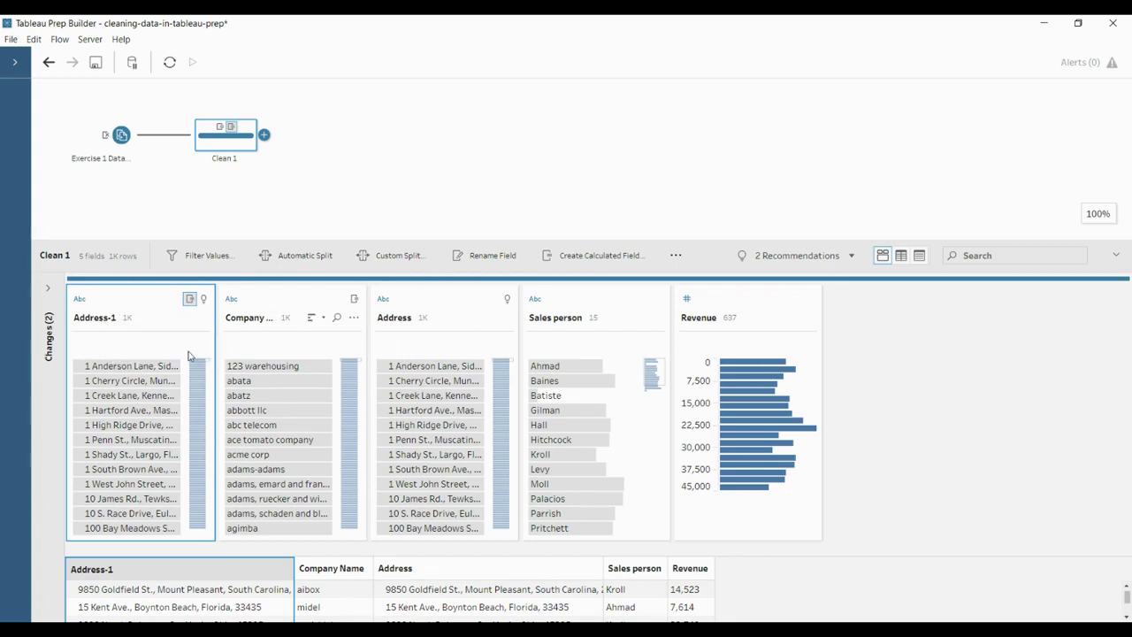
left_click(124, 307)
Step: Apply Remove Numbers to the Address-1 values
left_click(201, 316)
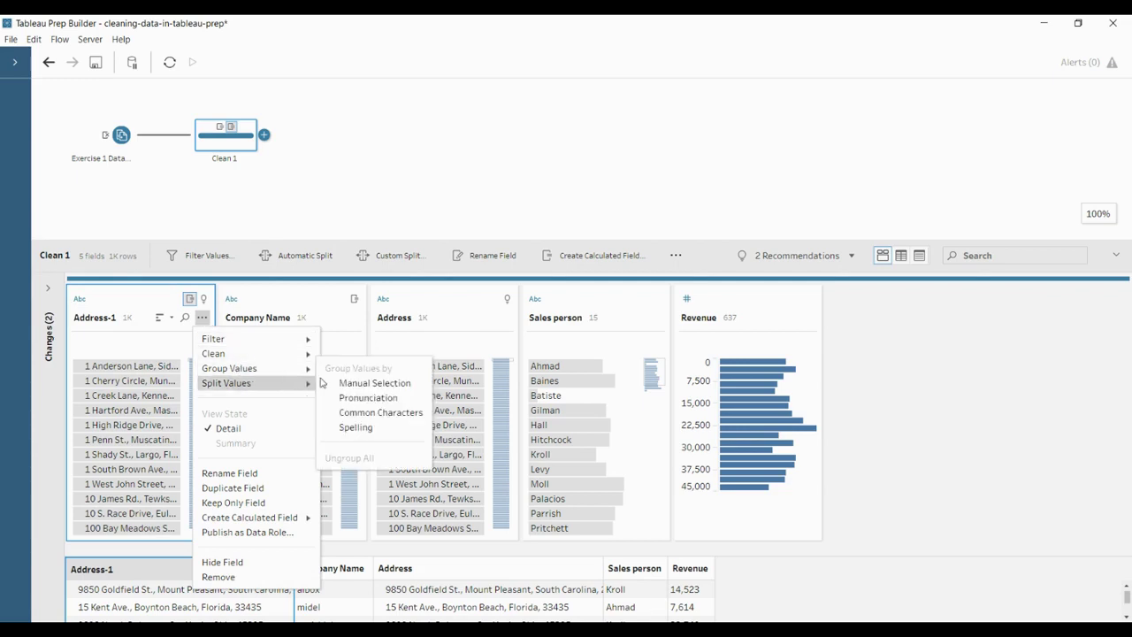
mouse_move(221, 354)
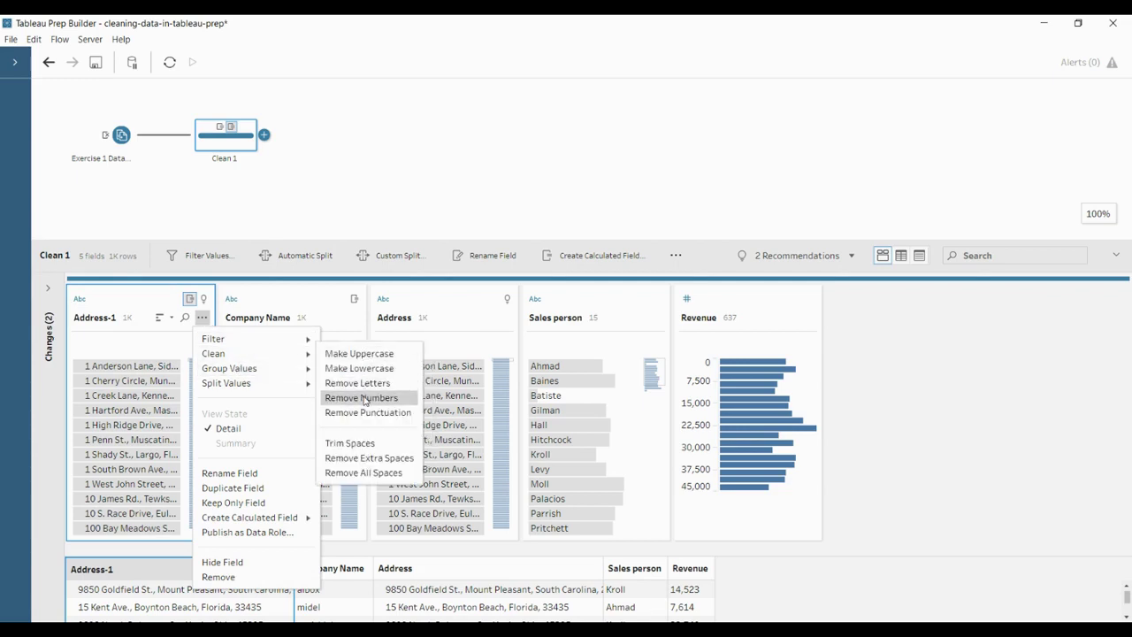
key("Return")
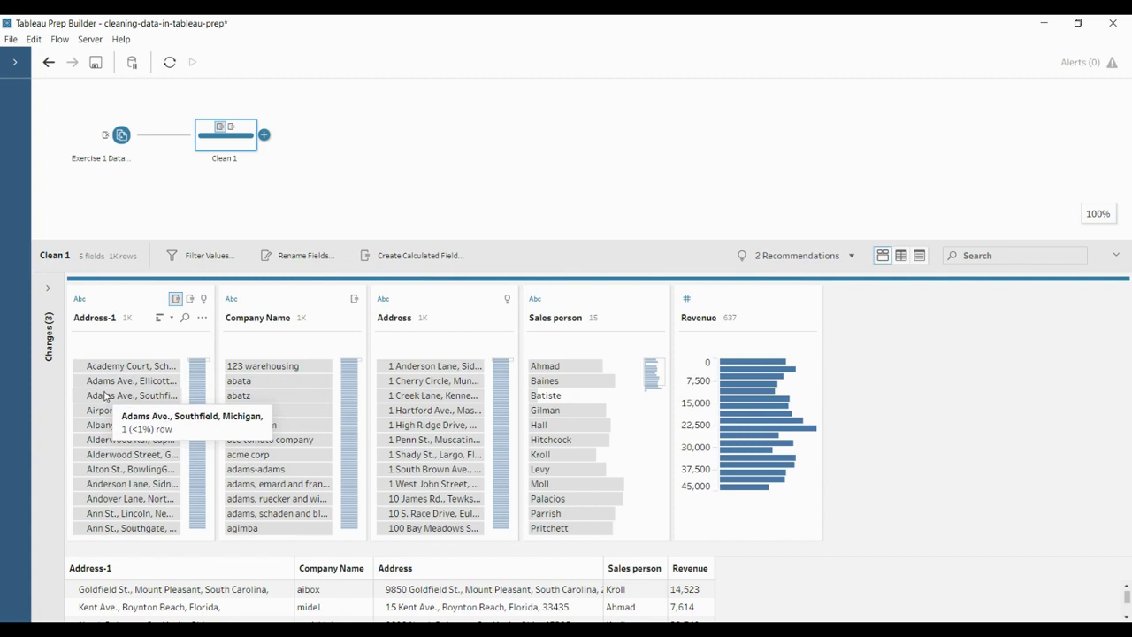
left_click(451, 315)
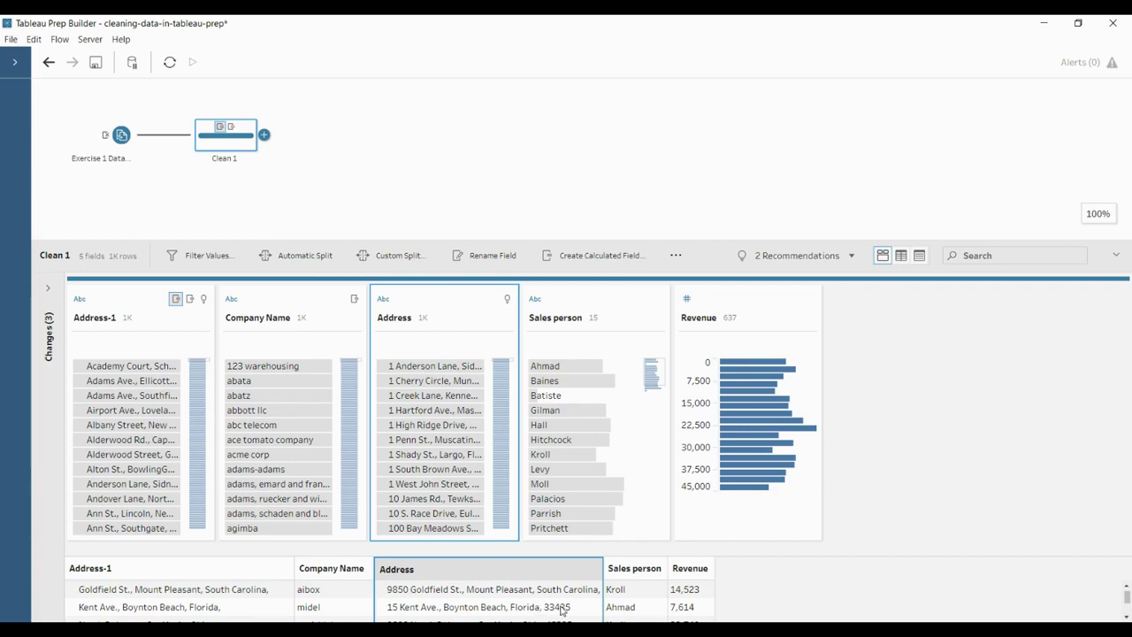
Step: Inspect the Address-1 field and its first values in the data grid
left_click(104, 311)
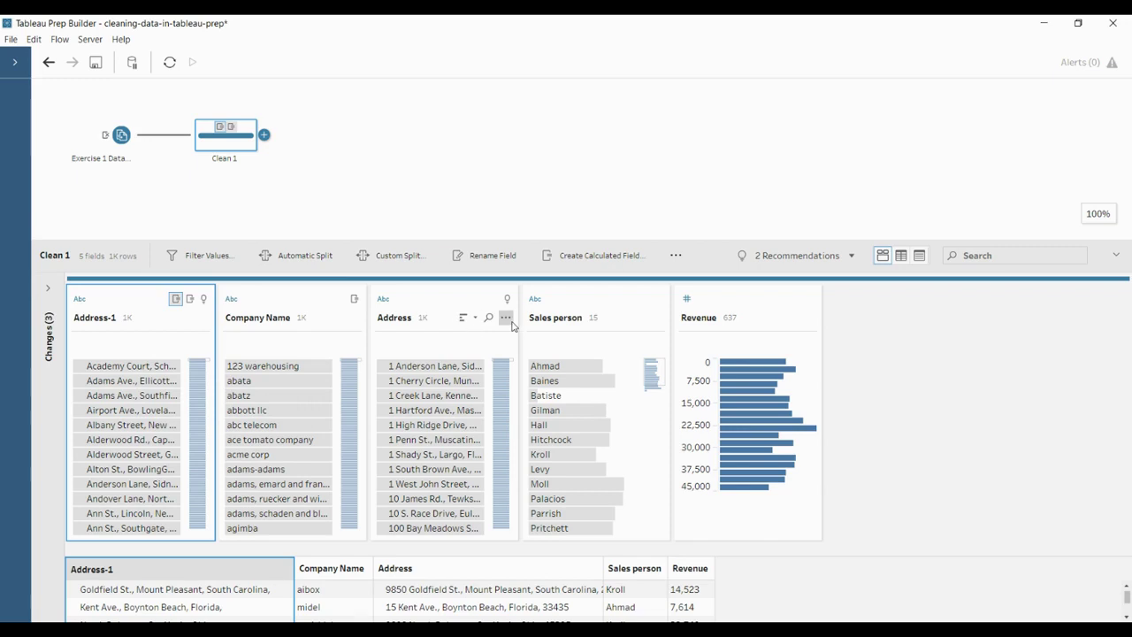
left_click(202, 316)
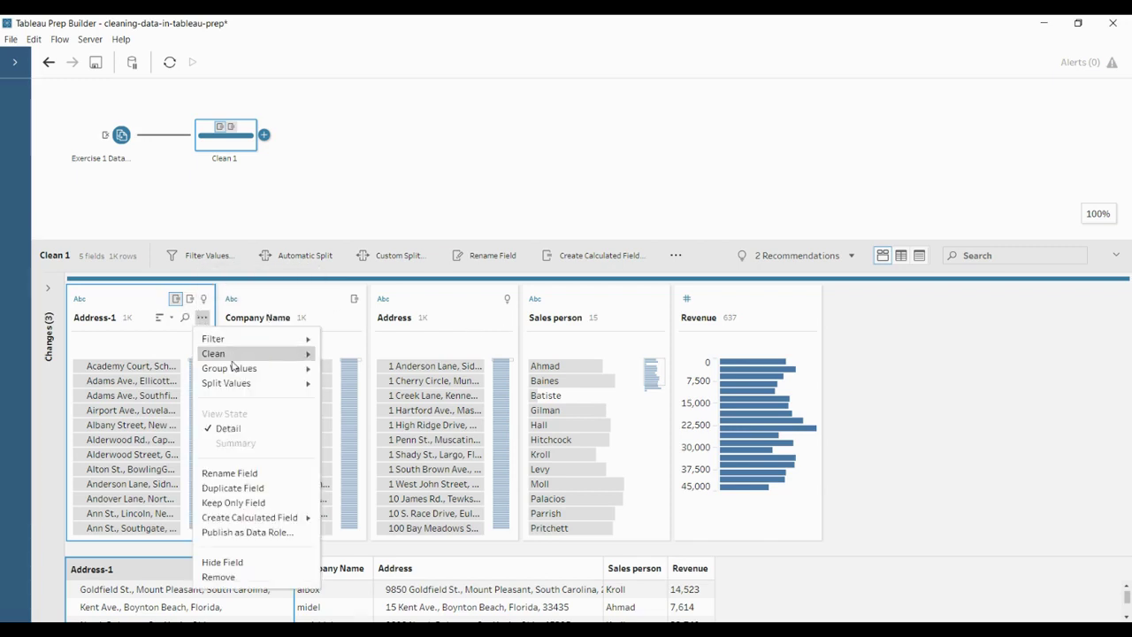
mouse_move(239, 377)
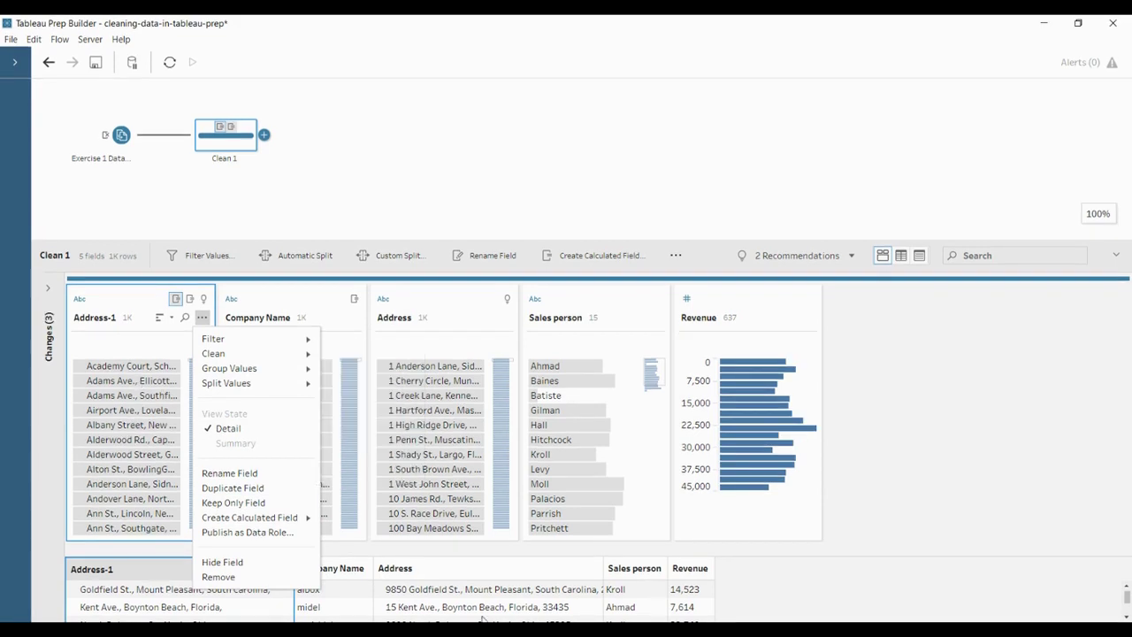
key("Escape")
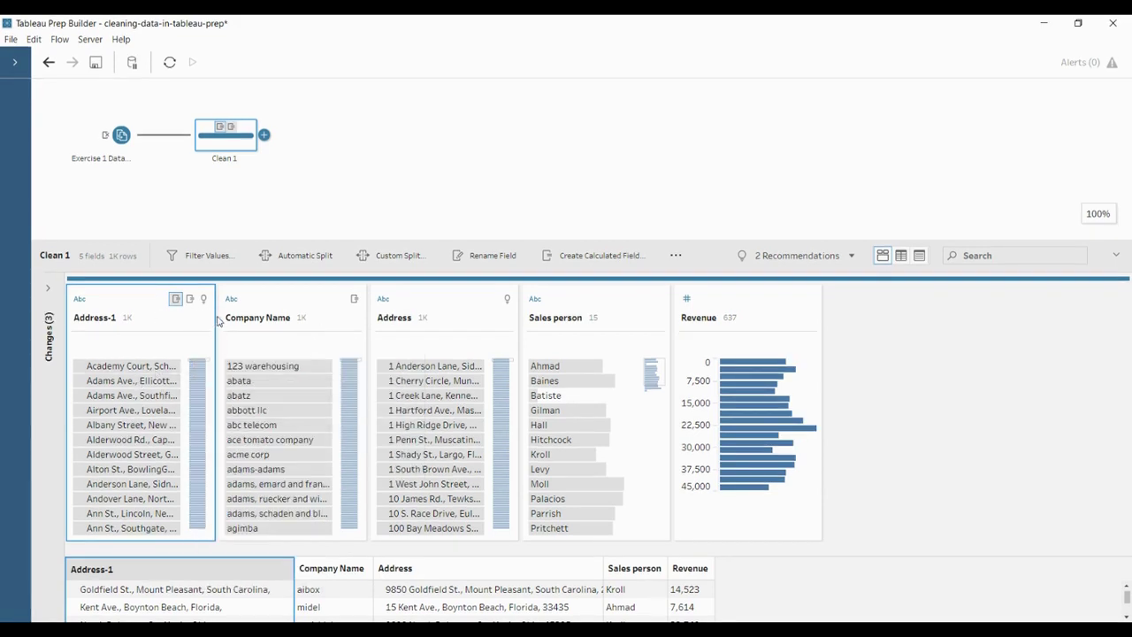
left_click(132, 593)
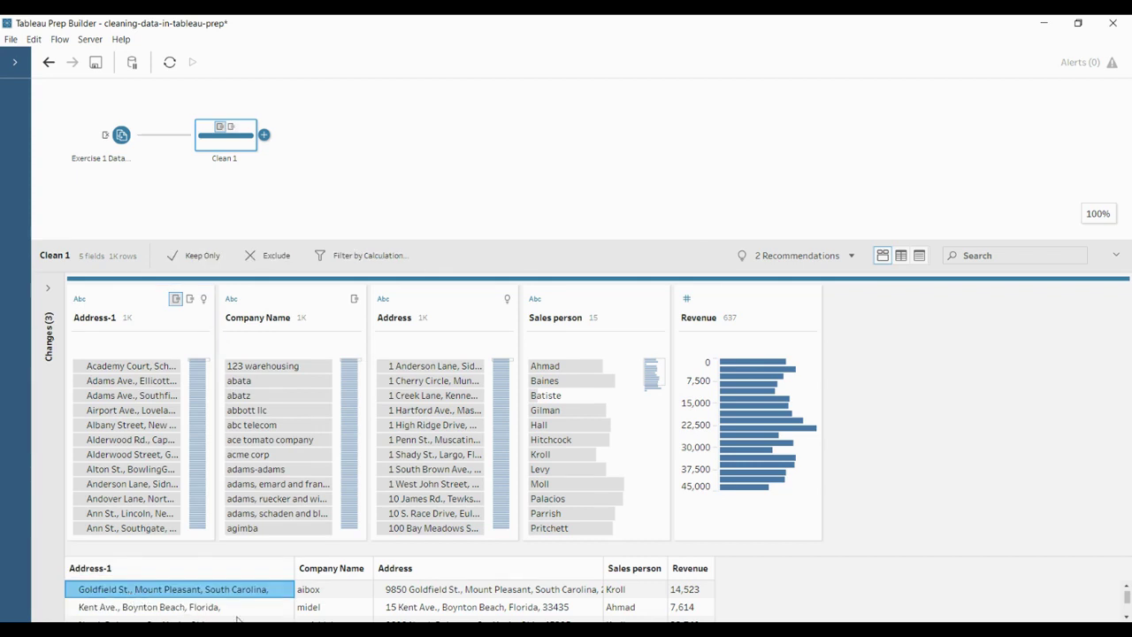
left_click(253, 588)
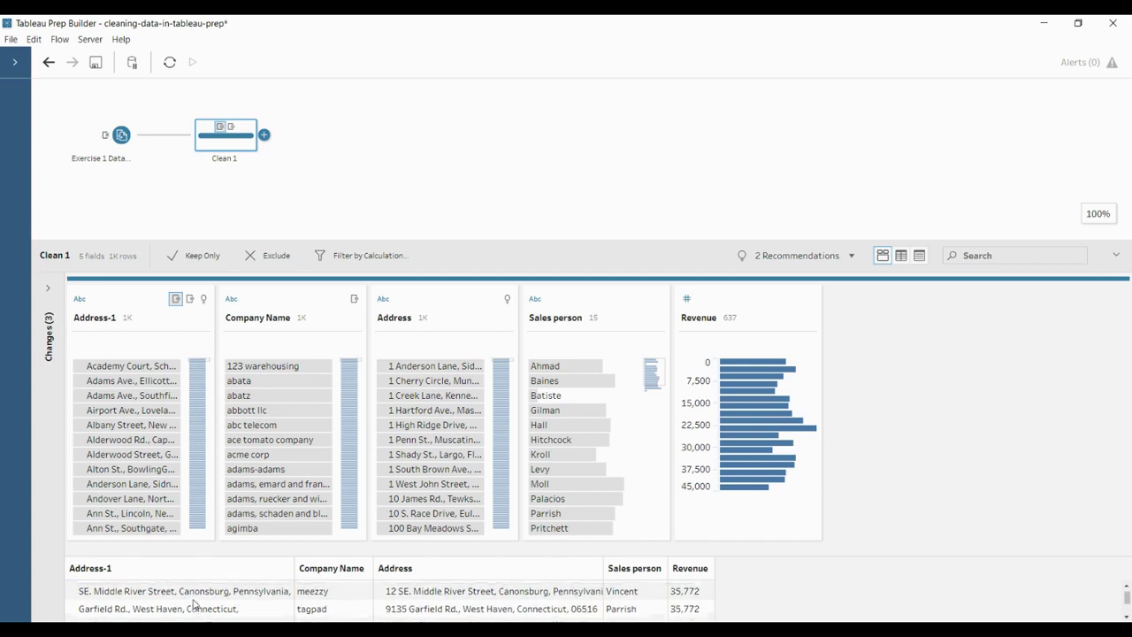
left_click(193, 598)
Step: Apply Remove Punctuation to the Address-1 values
left_click(191, 327)
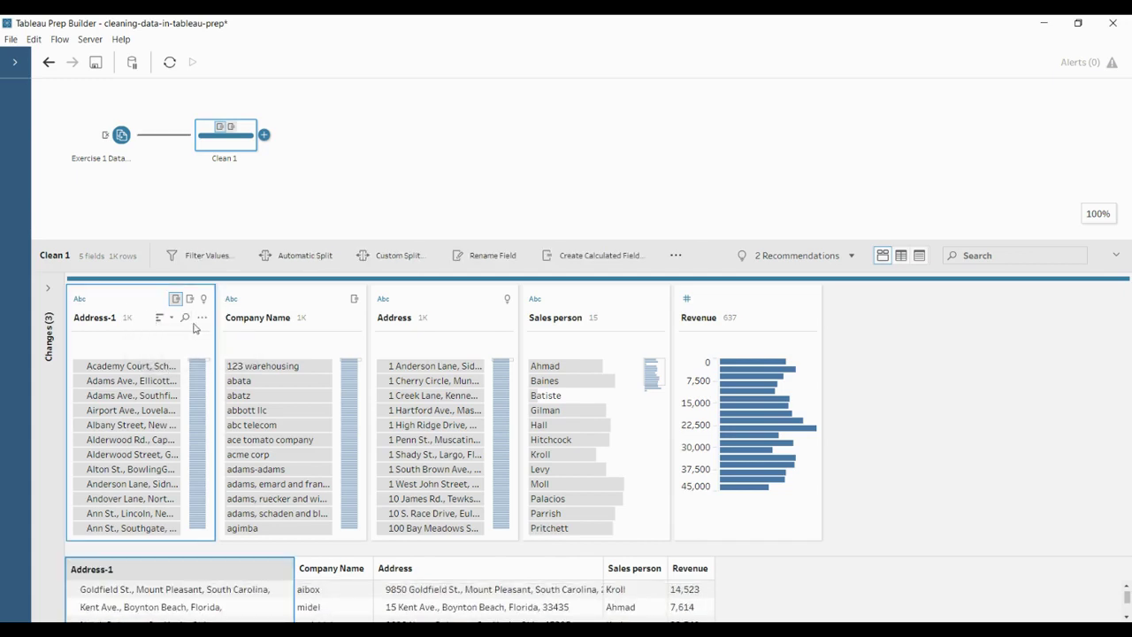
left_click(202, 317)
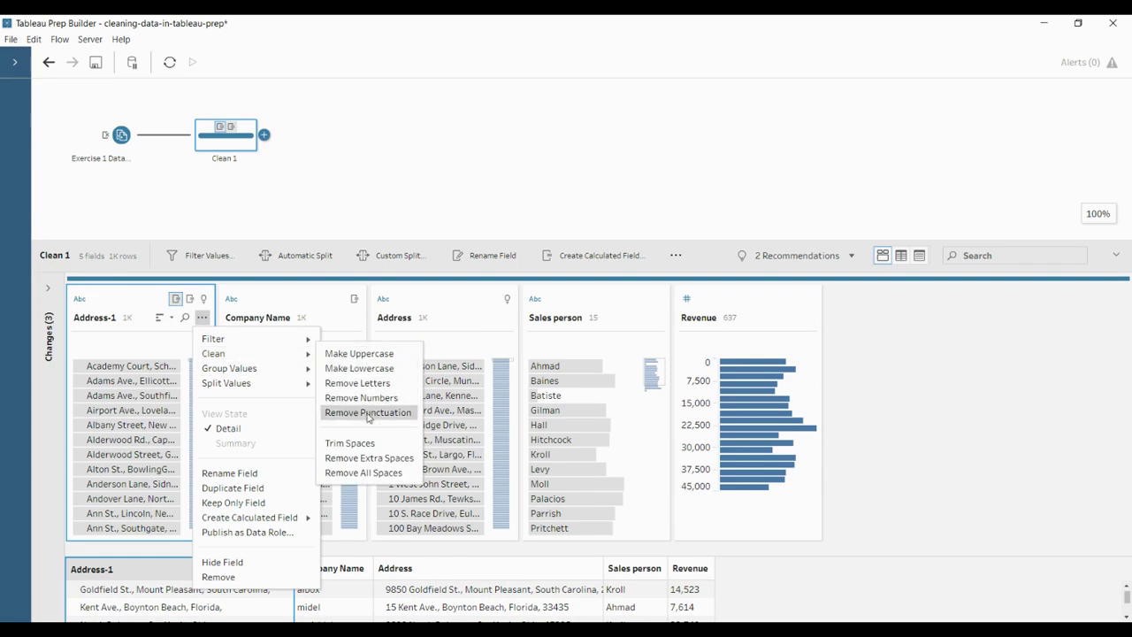
left_click(368, 413)
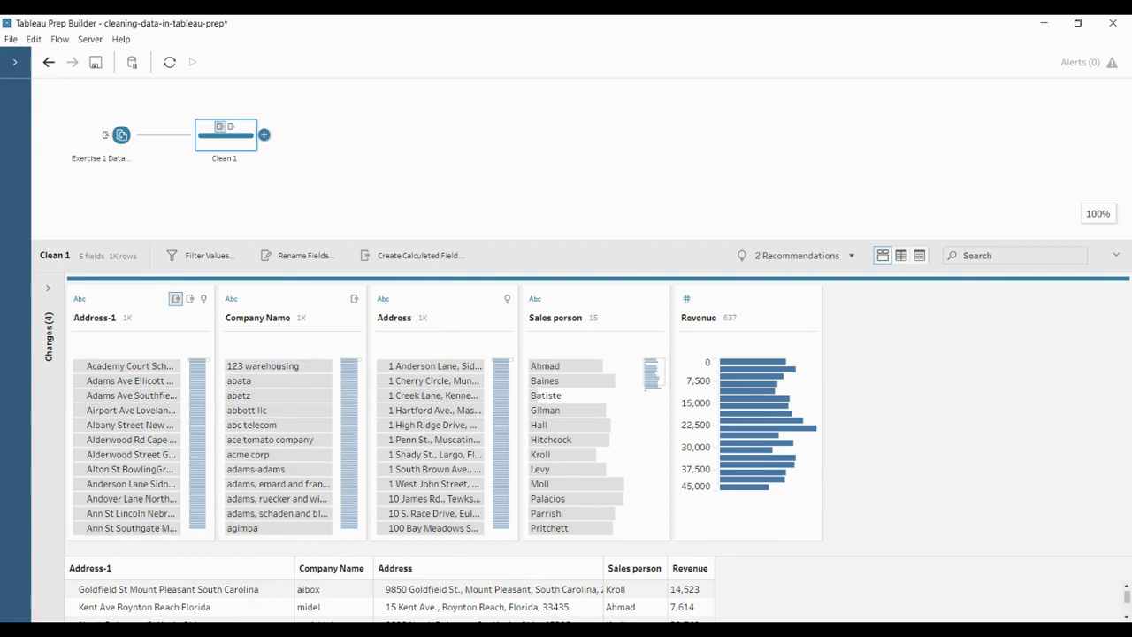
left_click(900, 254)
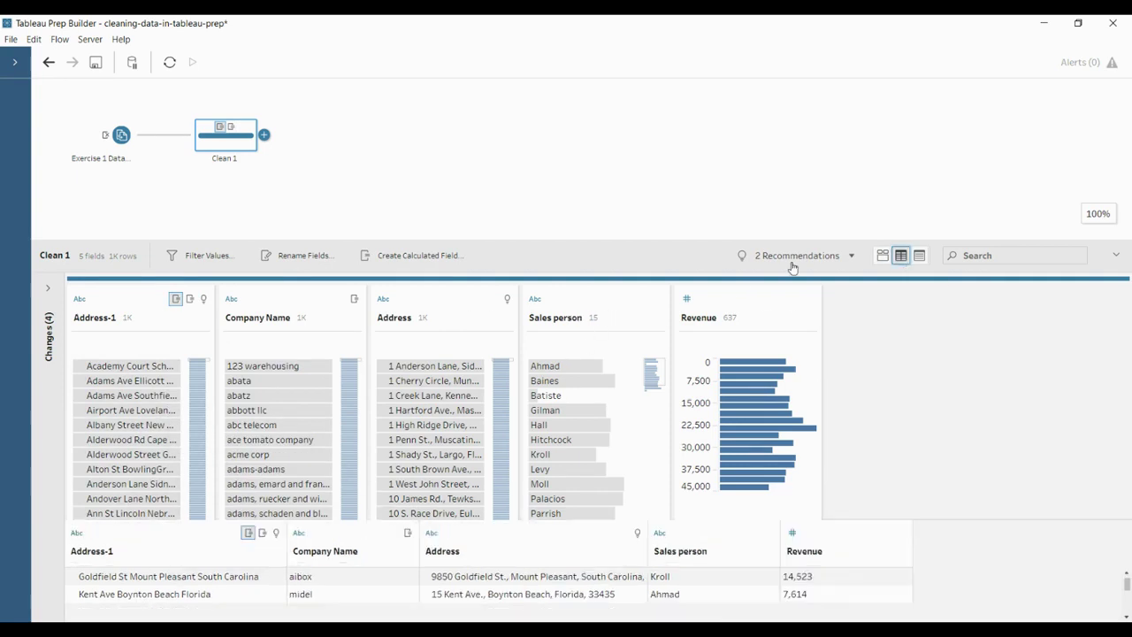
left_click(110, 343)
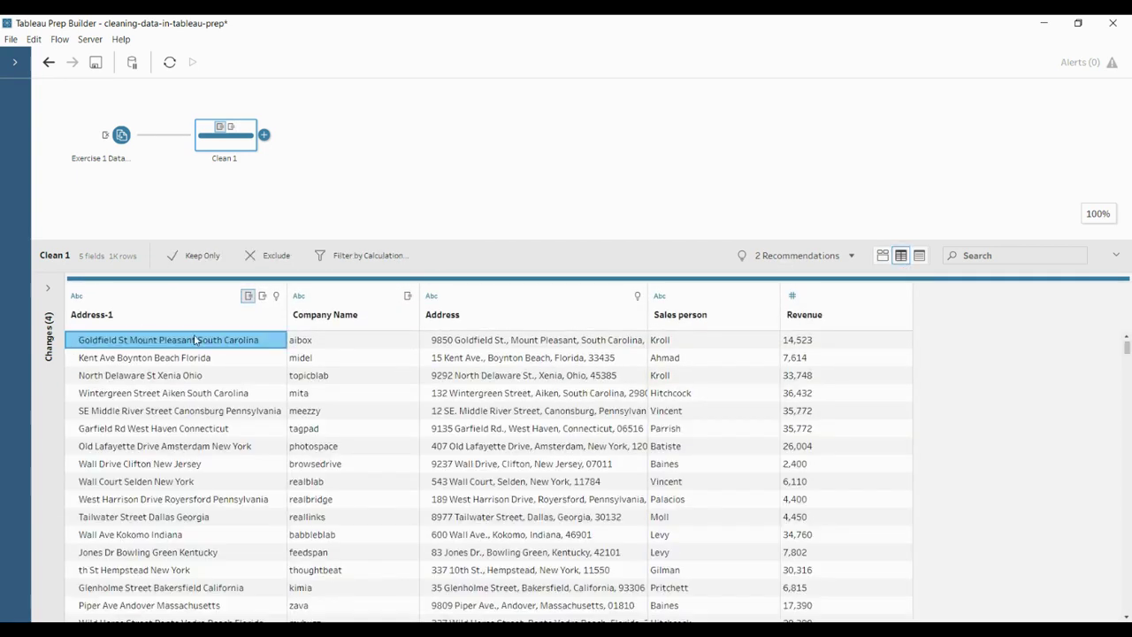
left_click_drag(195, 342, 113, 342)
scroll(189, 511, "down", 20)
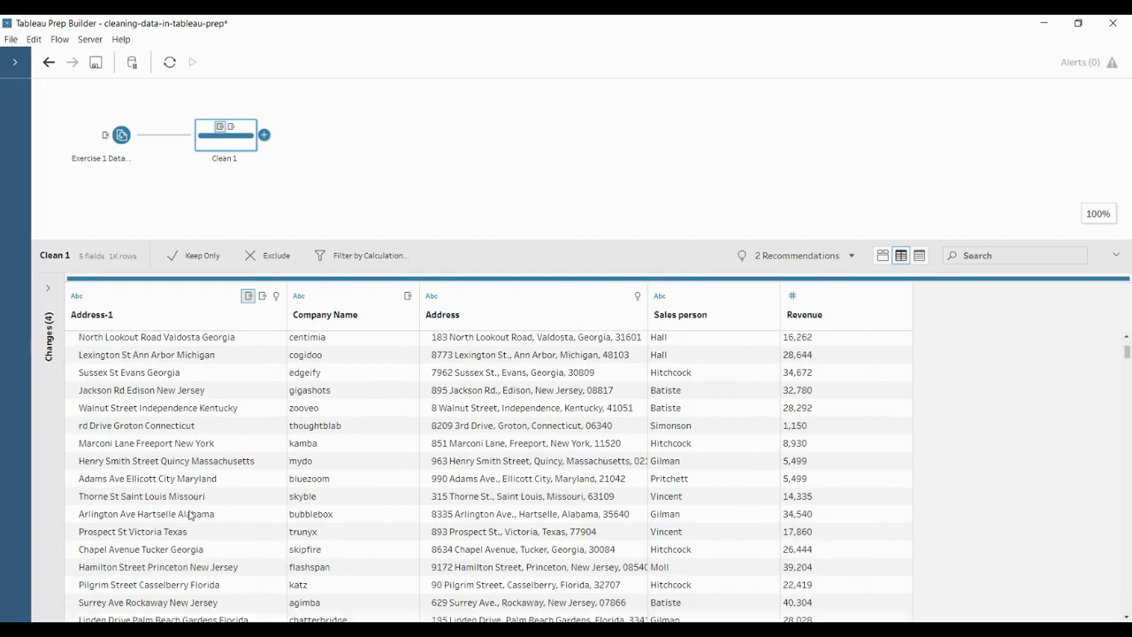
scroll(188, 515, "down", 5)
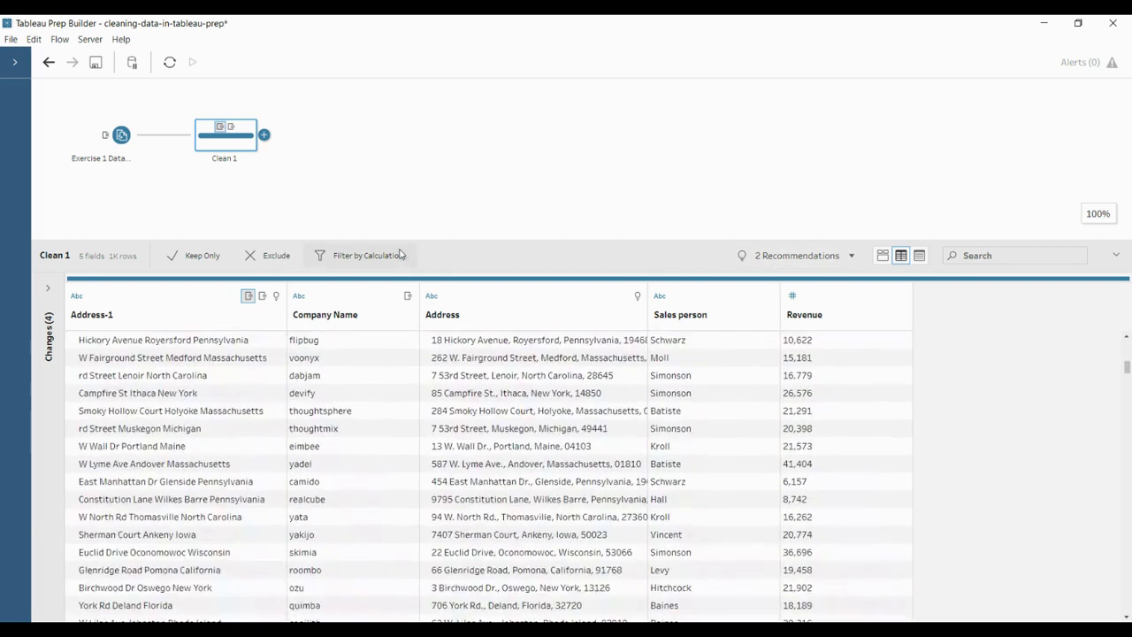
left_click(883, 256)
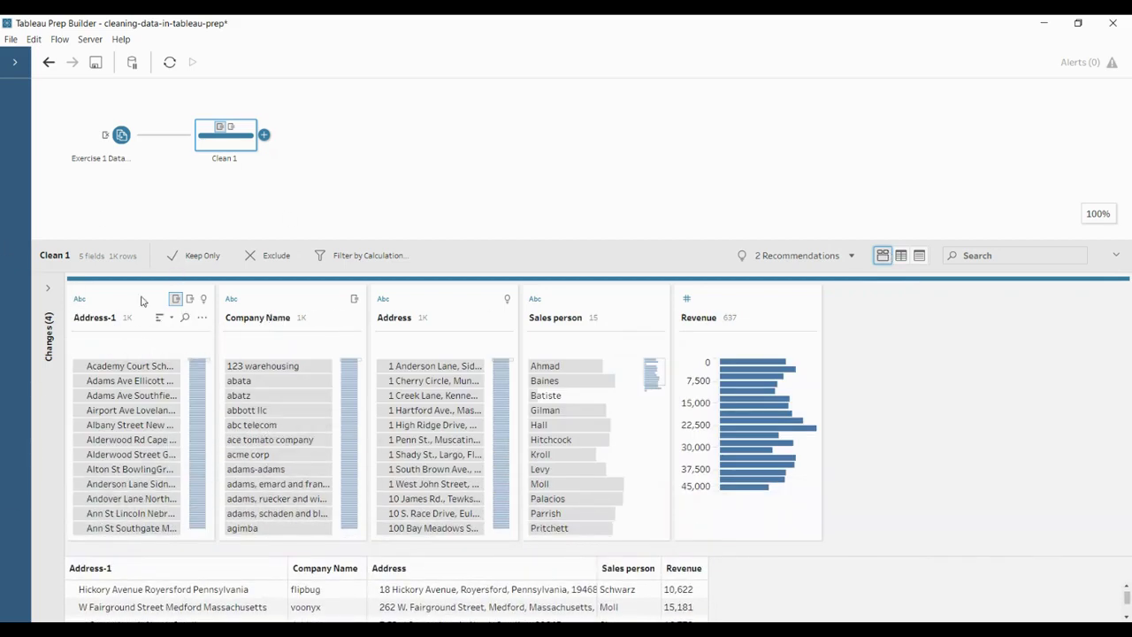
Step: Apply Trim Spaces to the Address-1 values
left_click(202, 316)
mouse_move(217, 358)
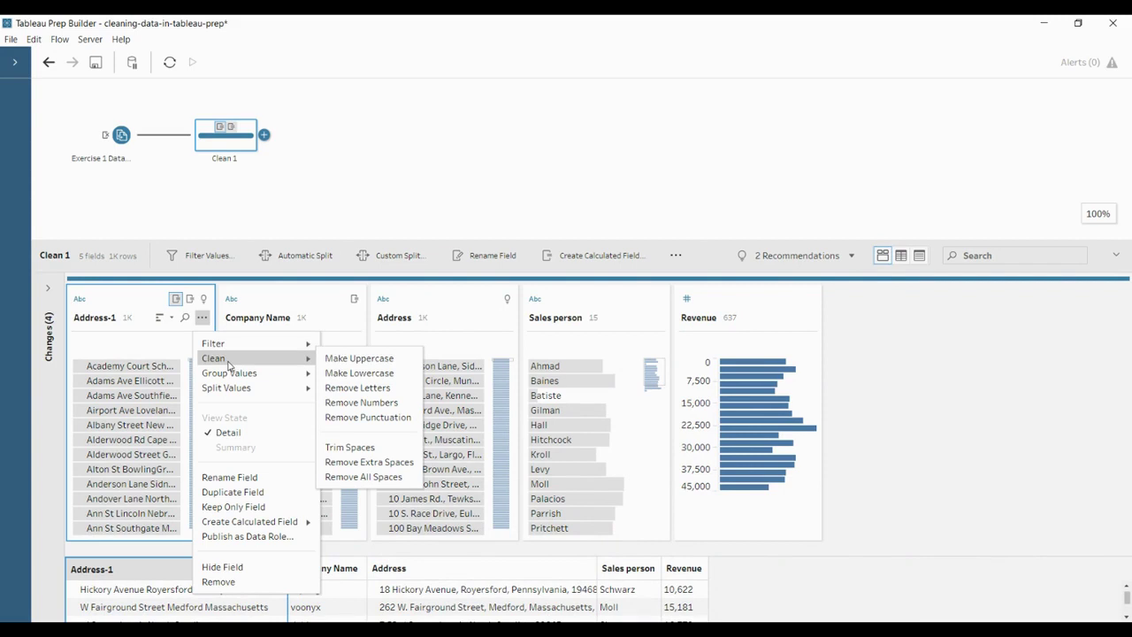
left_click(353, 447)
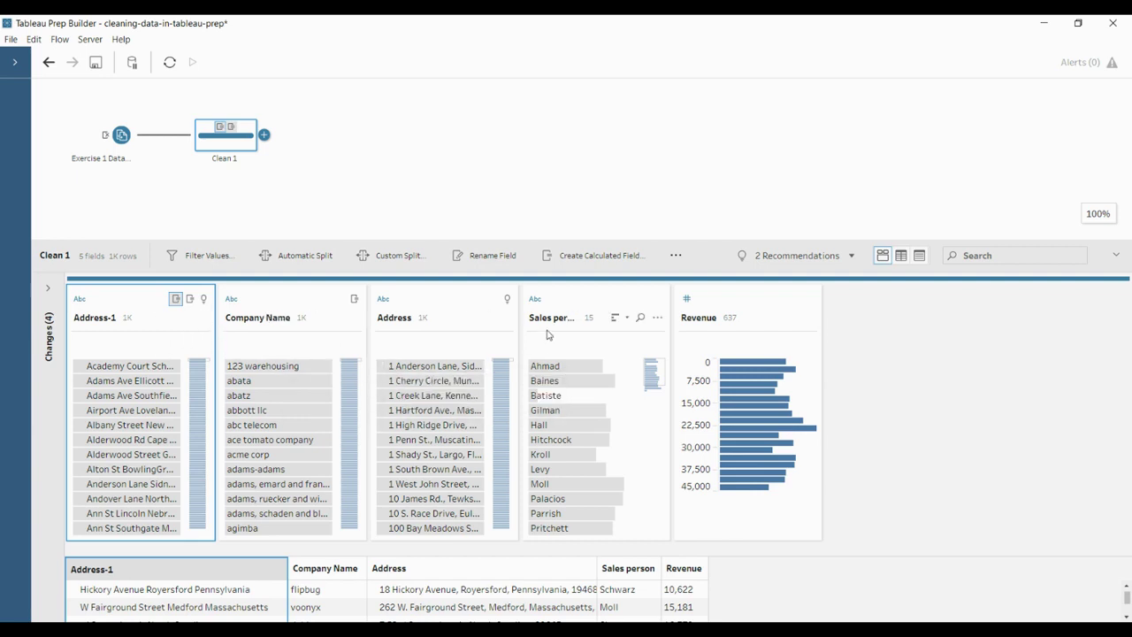
Step: Apply Trim Spaces to the original Address values
left_click(505, 319)
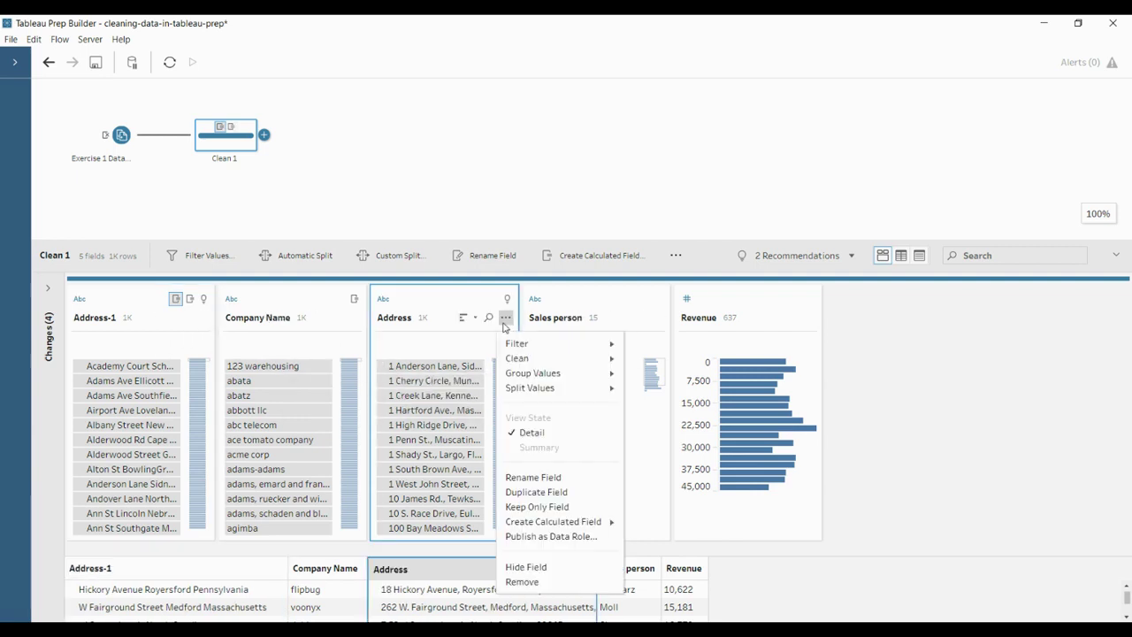
mouse_move(528, 380)
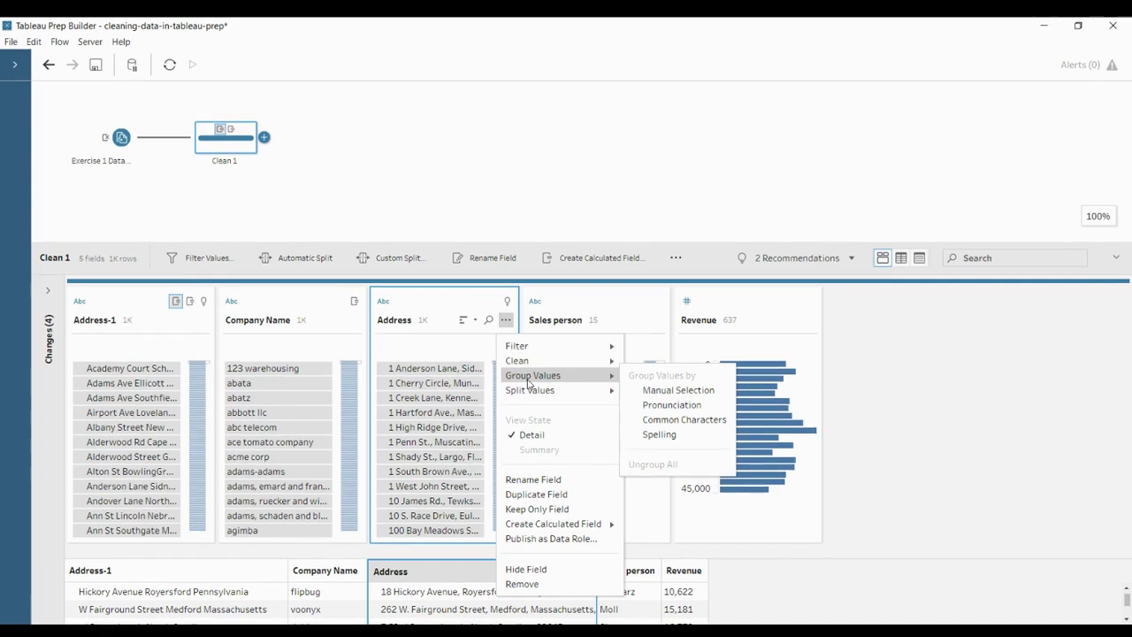
mouse_move(608, 360)
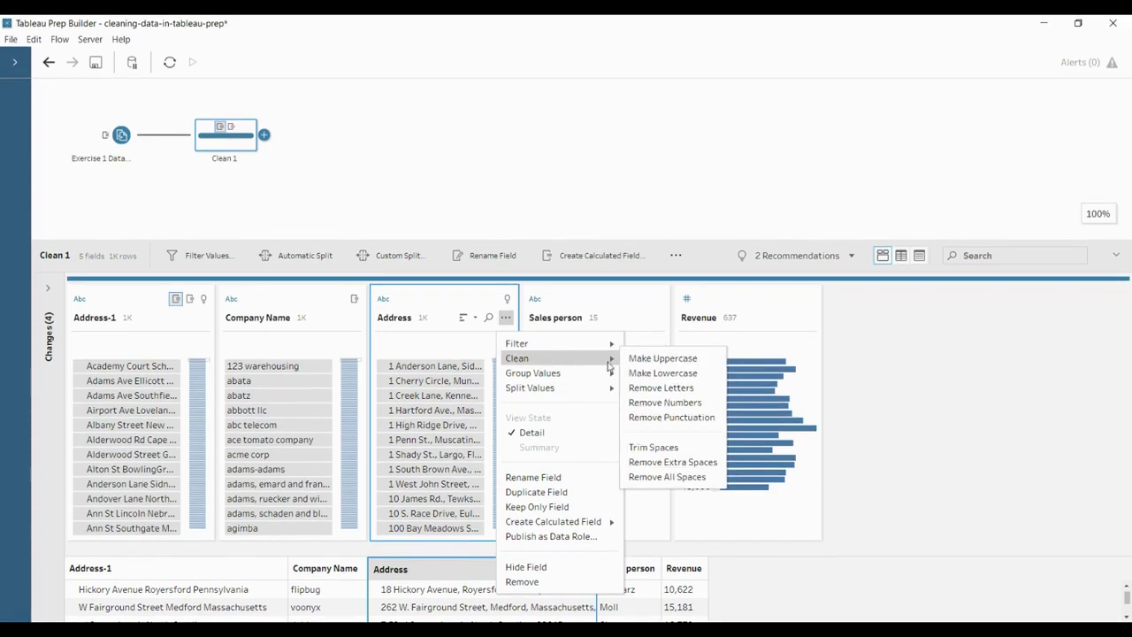
left_click(653, 446)
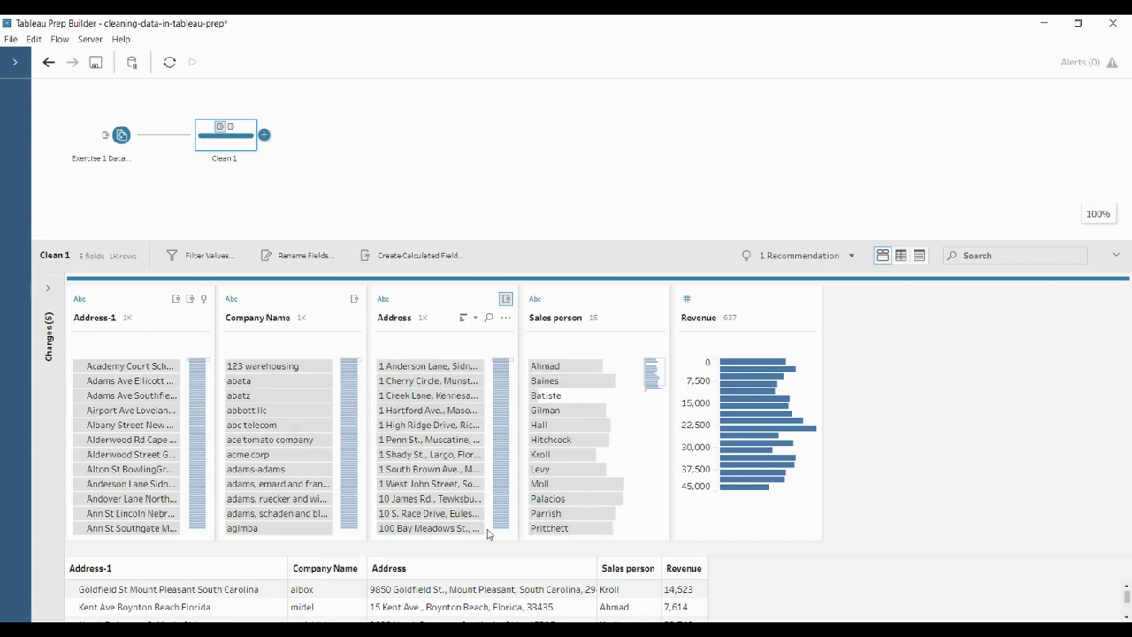
Step: Widen the Address grid column and inspect the Depew and Anderson Lane rows
scroll(487, 531, "down", 4)
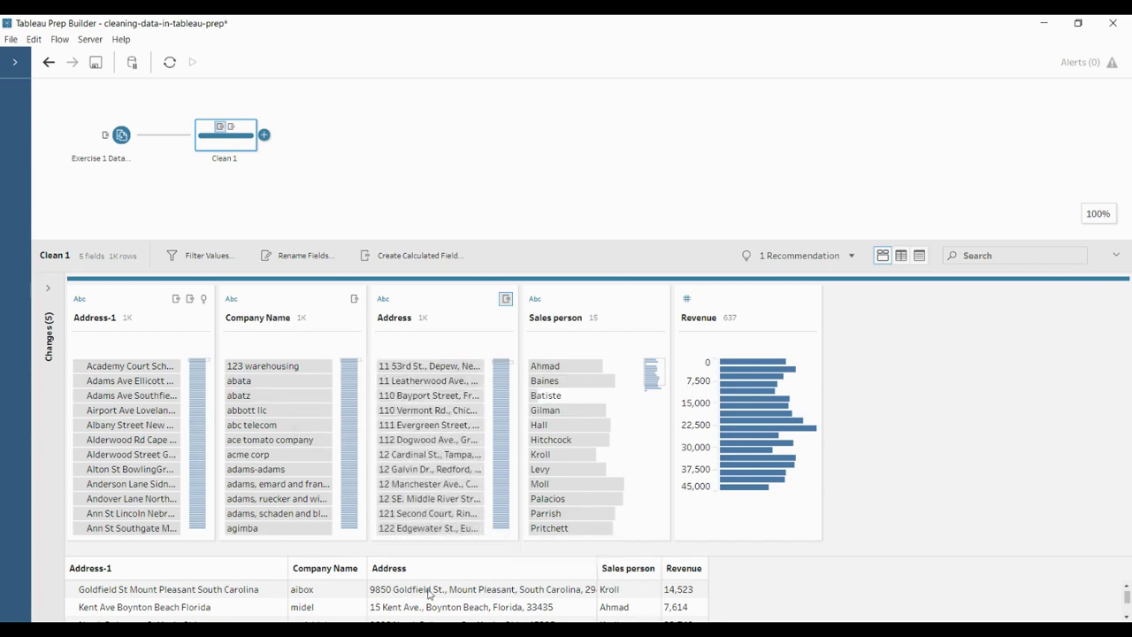
left_click(602, 590)
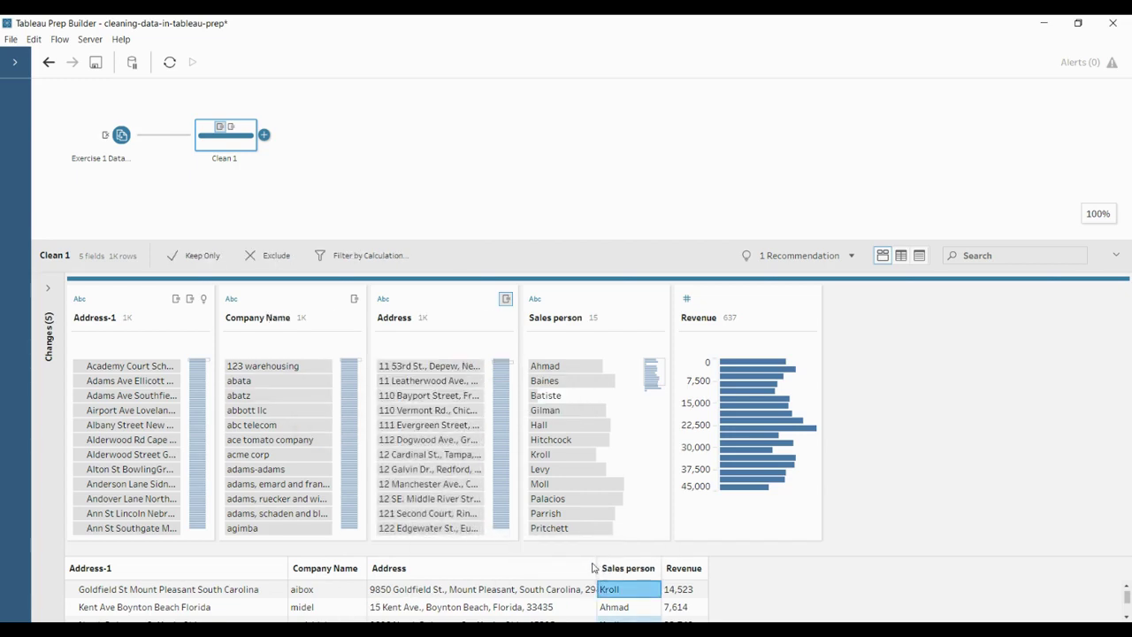
left_click_drag(595, 563, 675, 564)
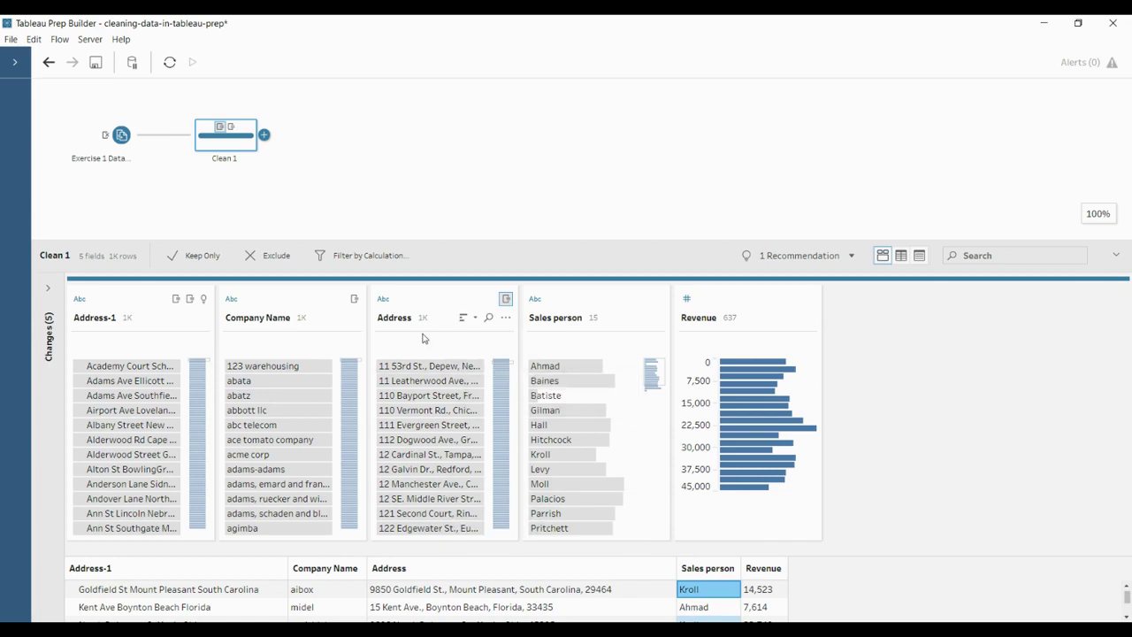
left_click(416, 366)
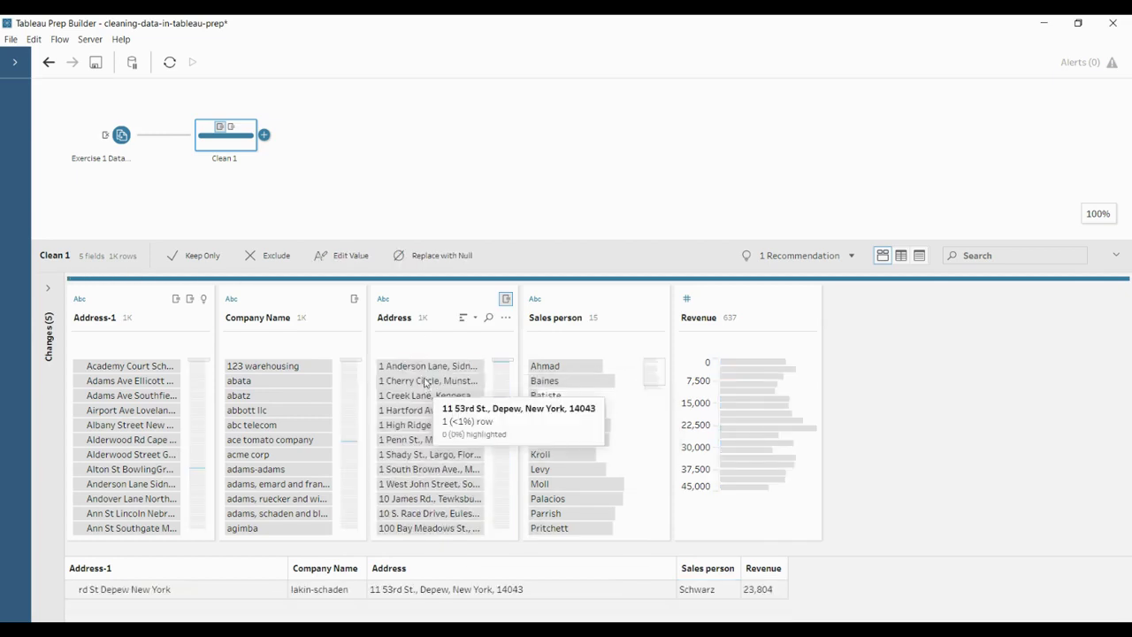
left_click(415, 366)
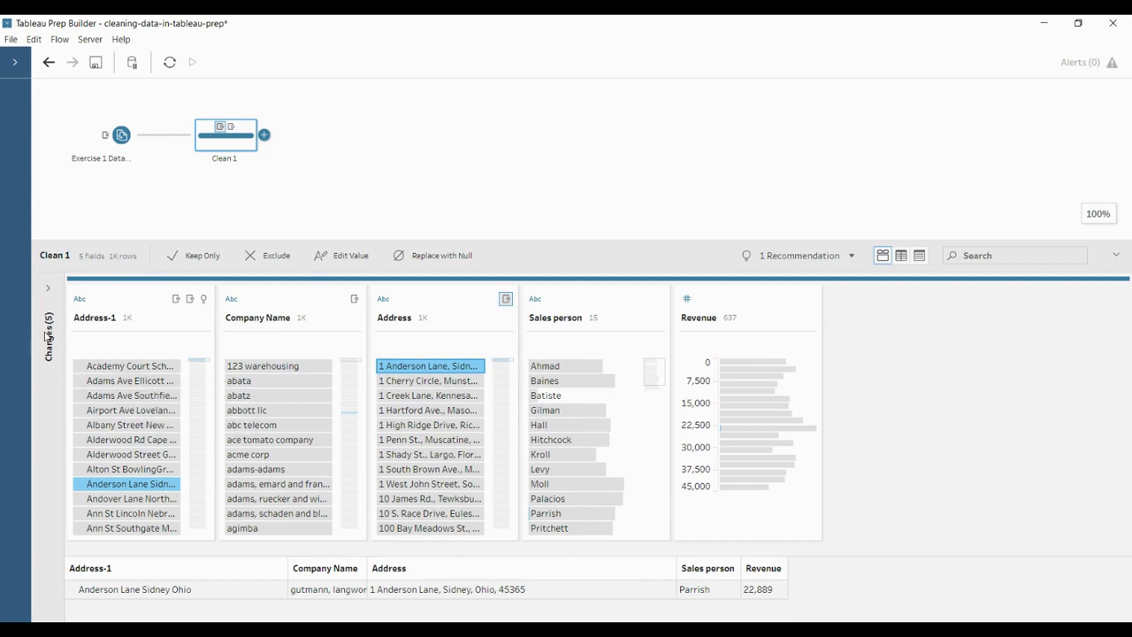
Step: Delete the Trim Spaces change on Address from the Changes list
left_click(47, 289)
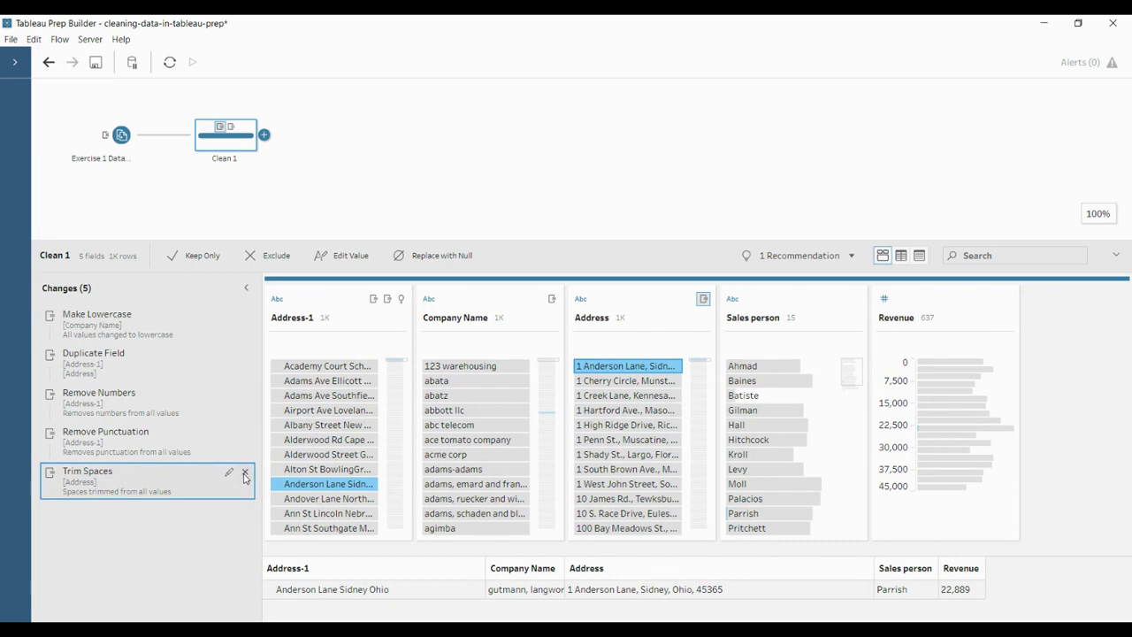
left_click(245, 475)
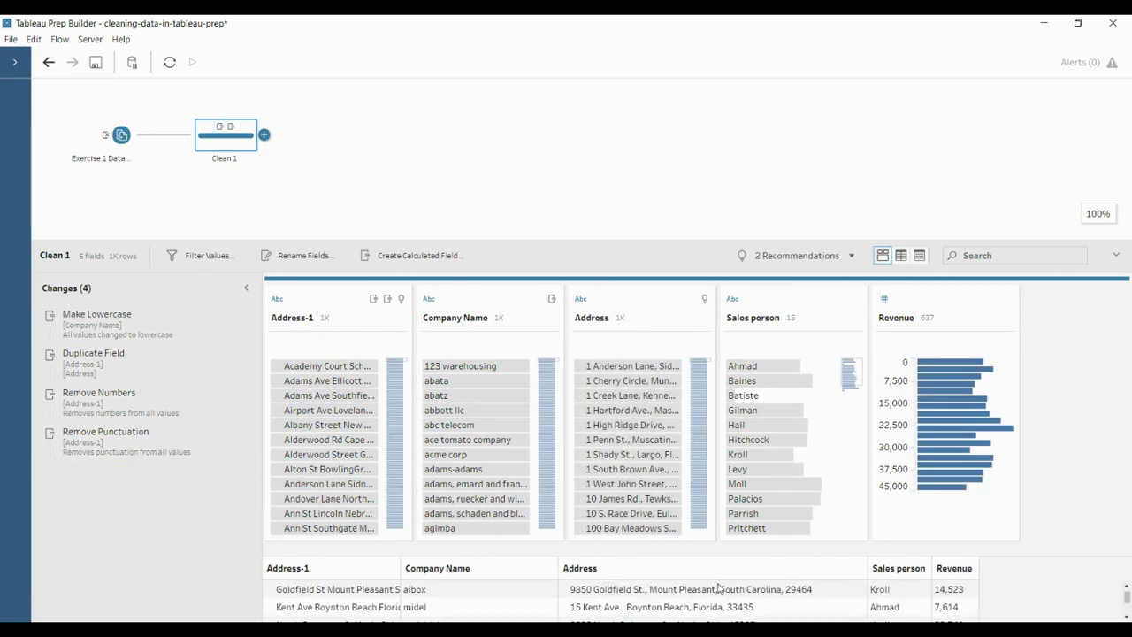
left_click(563, 596)
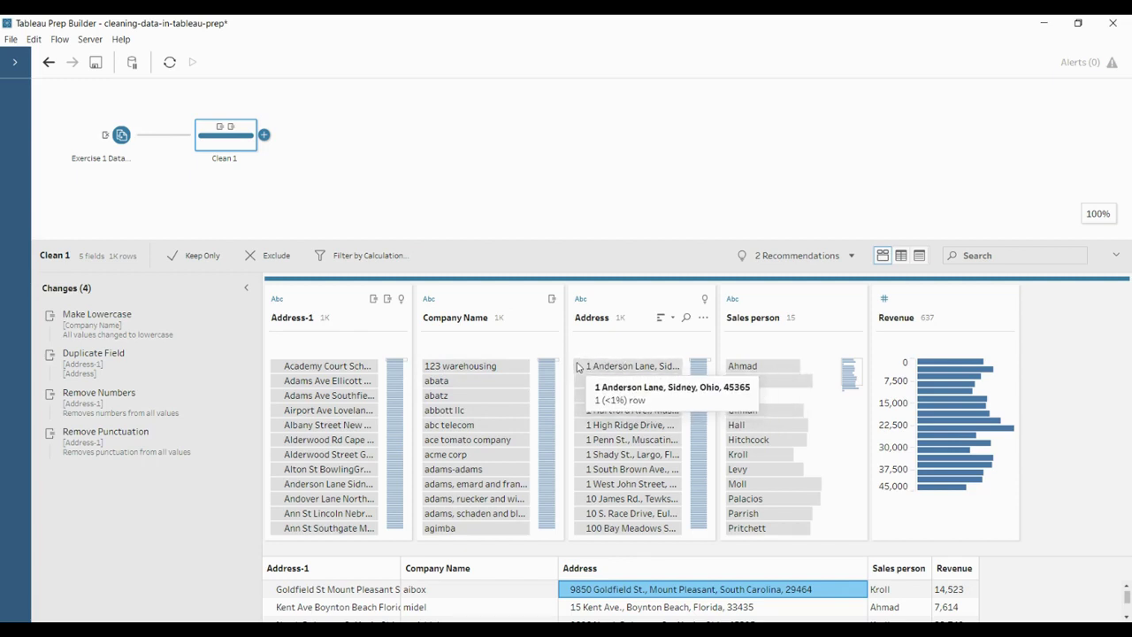
Step: Apply Trim Spaces to the Address values
left_click(703, 317)
mouse_move(736, 358)
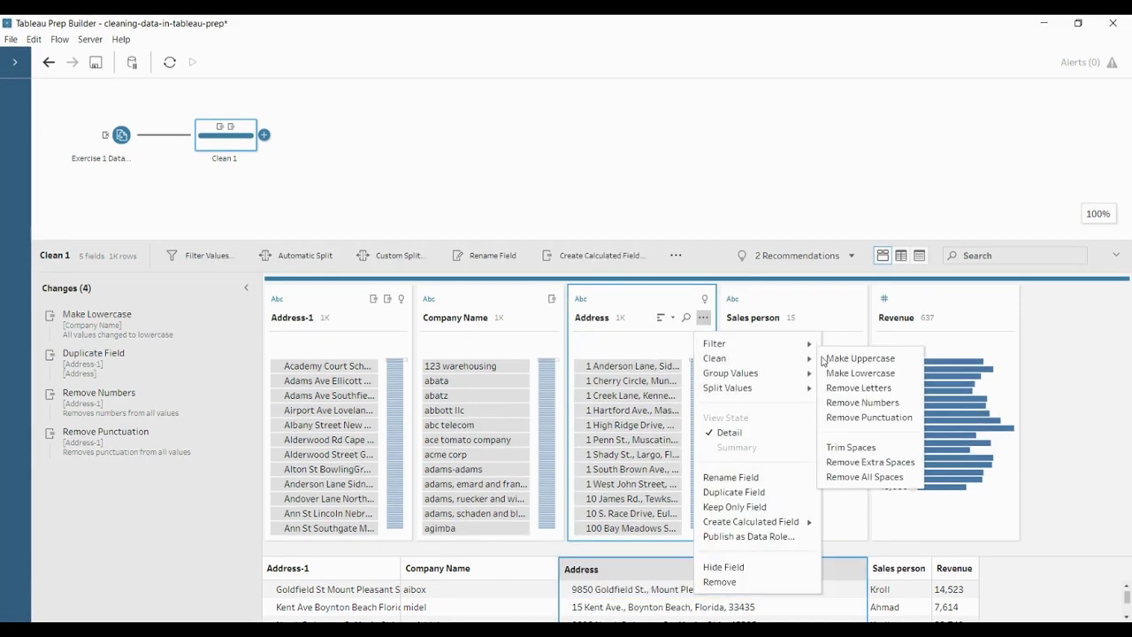
left_click(856, 445)
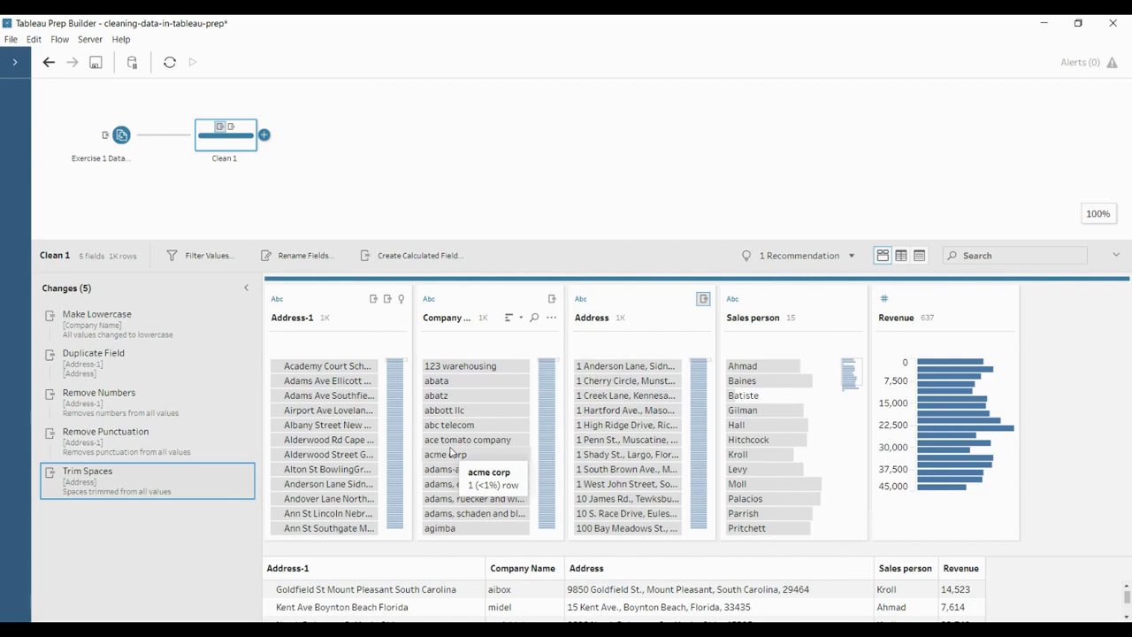
Step: Apply Remove Extra Spaces to the Company Name values
left_click(552, 317)
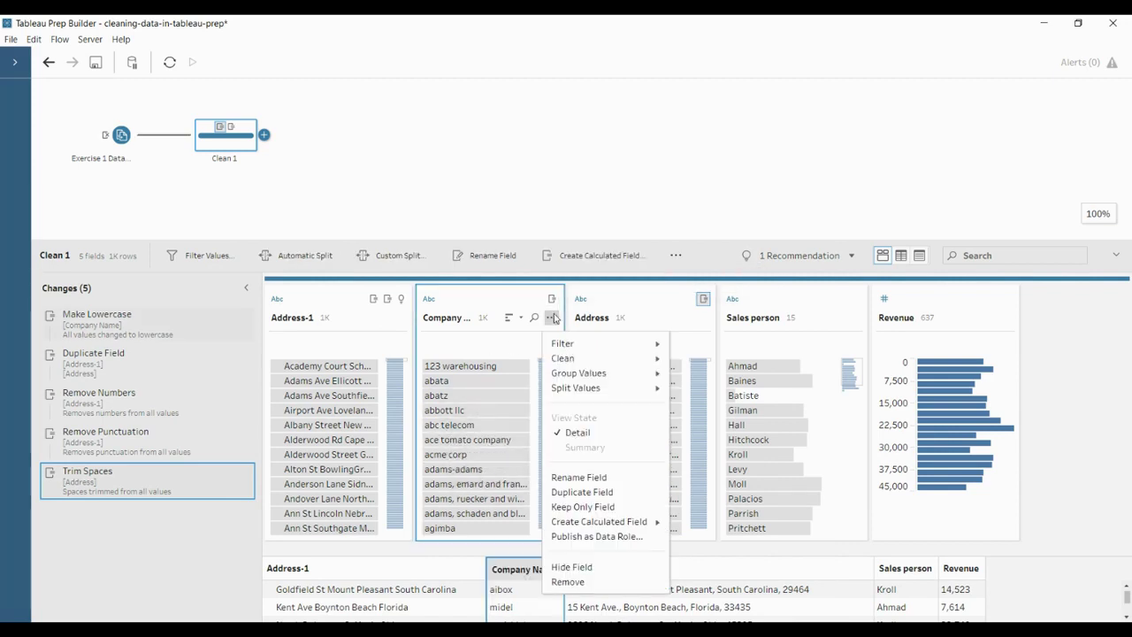
mouse_move(570, 358)
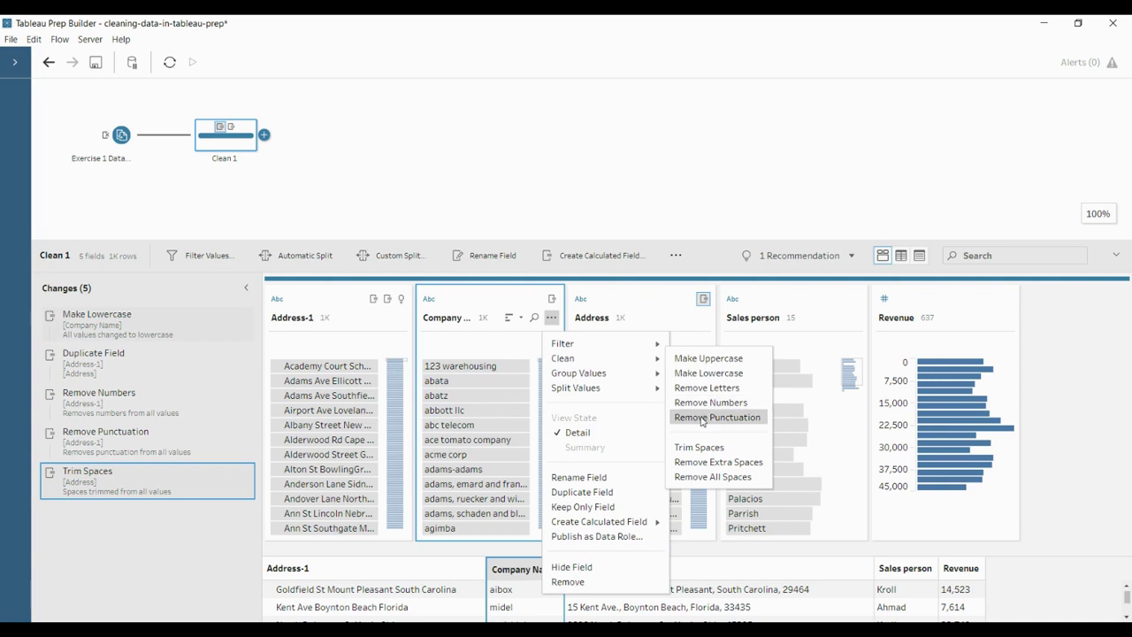
left_click(694, 462)
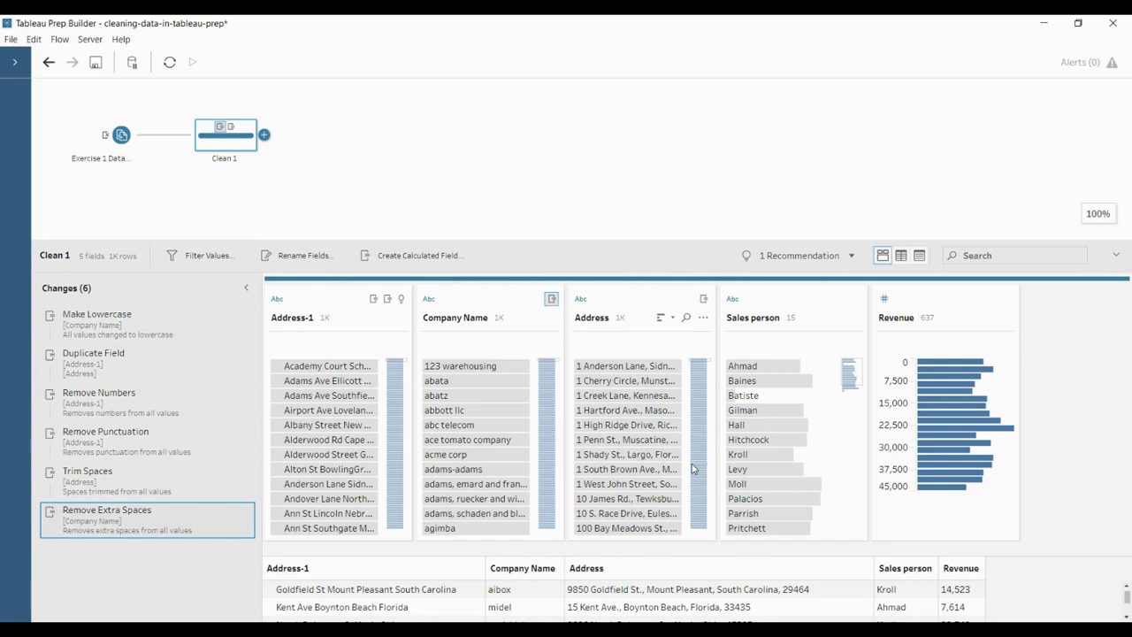
left_click(701, 318)
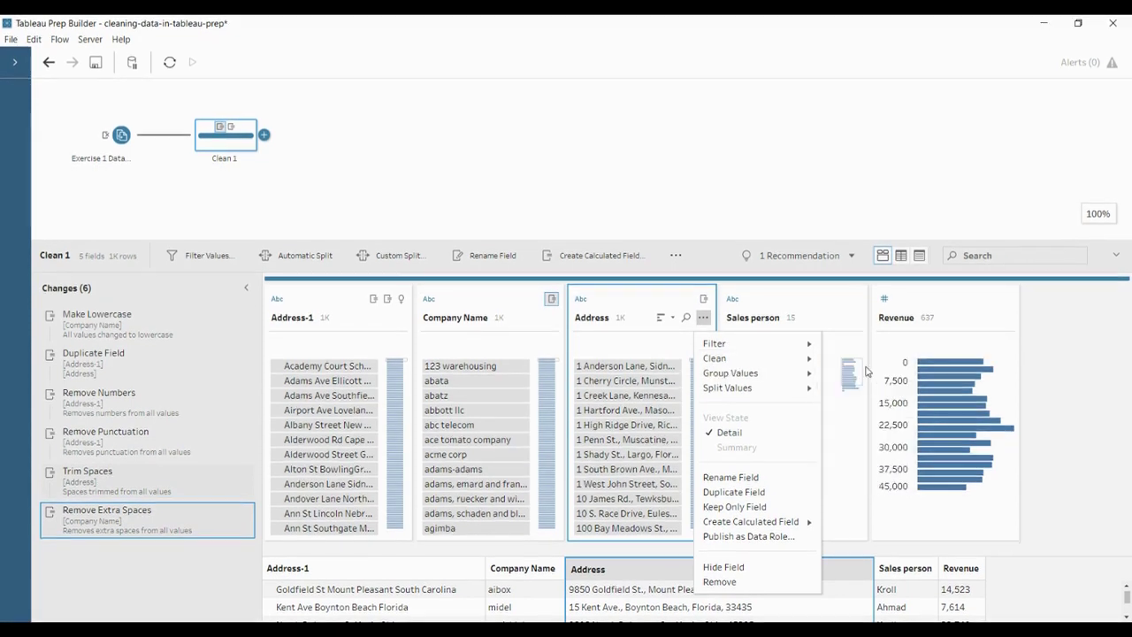
Step: Review all rows in the data grid, then return to profile cards and select Address-1
mouse_move(770, 371)
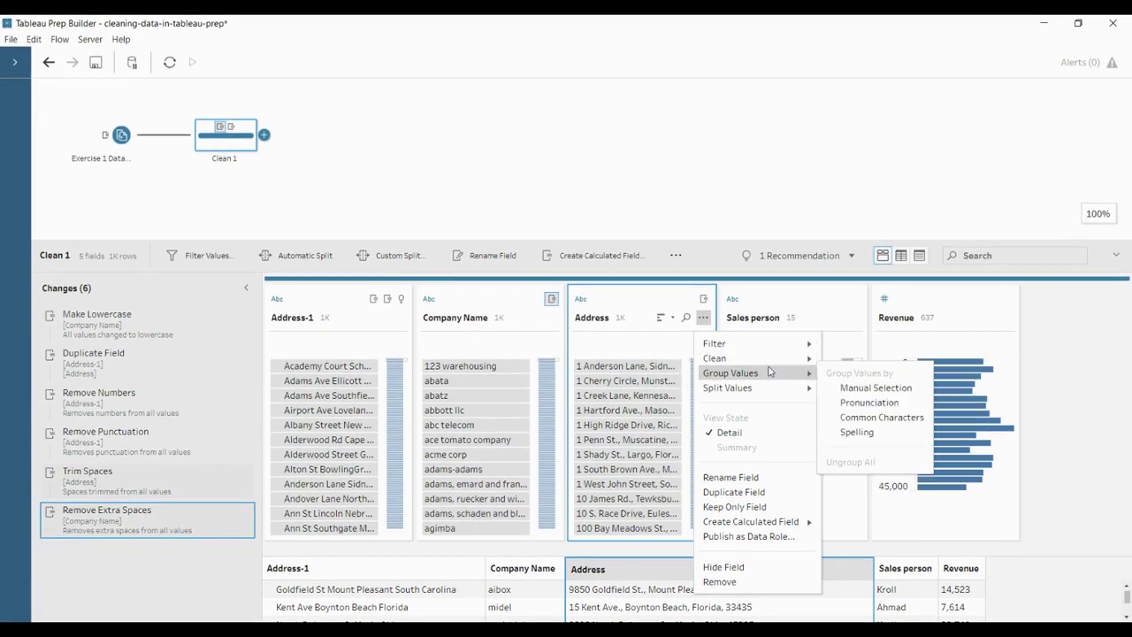
left_click(326, 299)
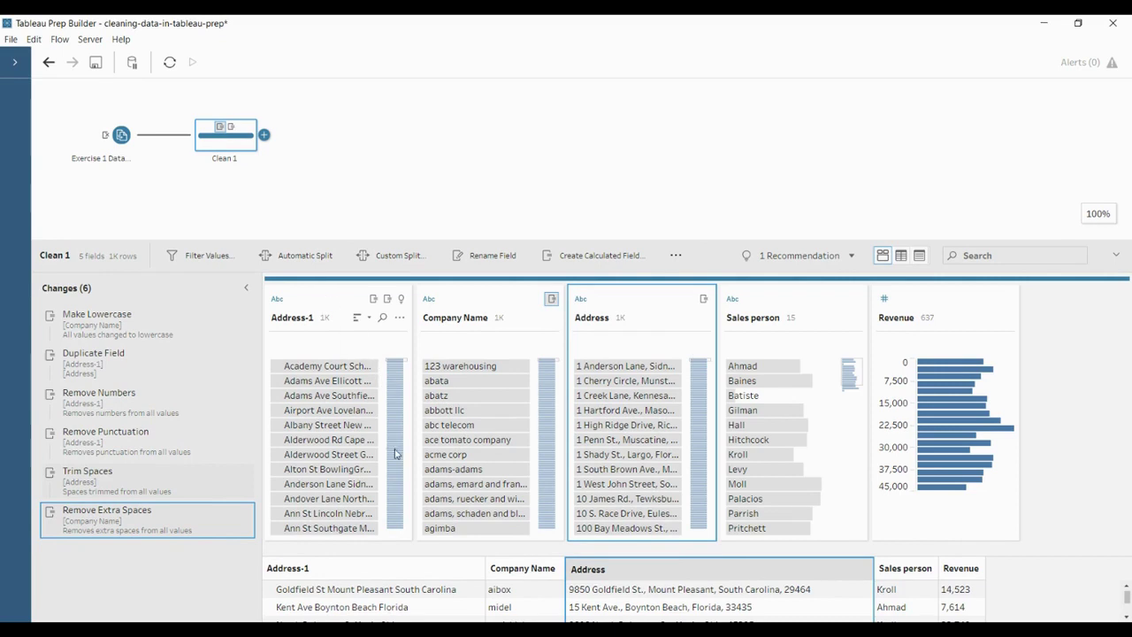
scroll(398, 451, "down", 3)
scroll(327, 442, "up", 3)
left_click(883, 256)
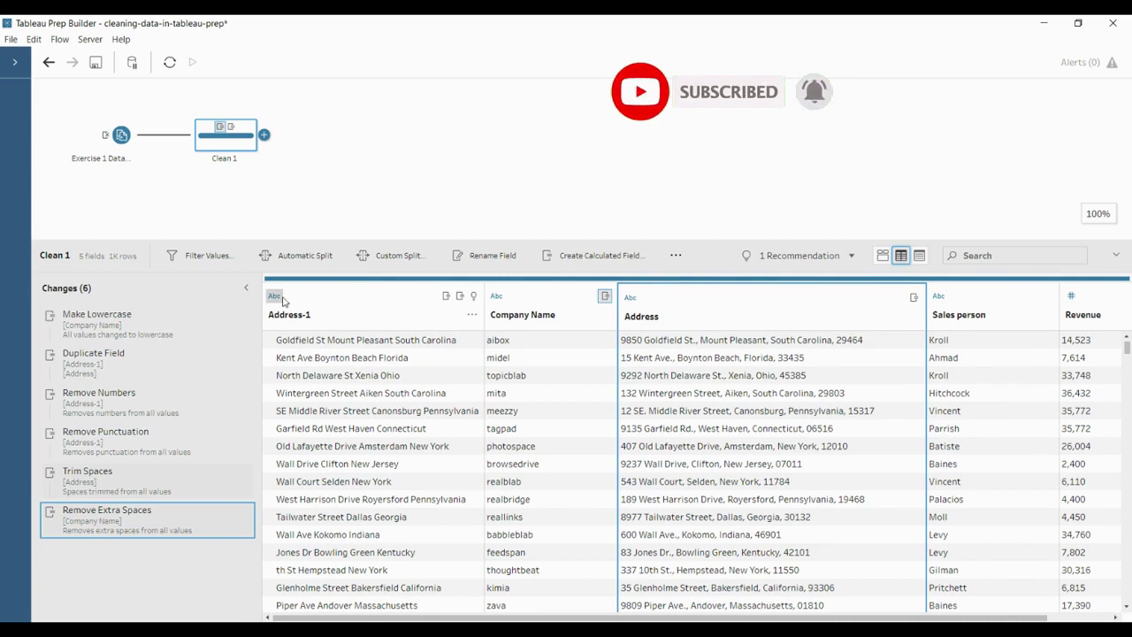
left_click(883, 254)
left_click(334, 318)
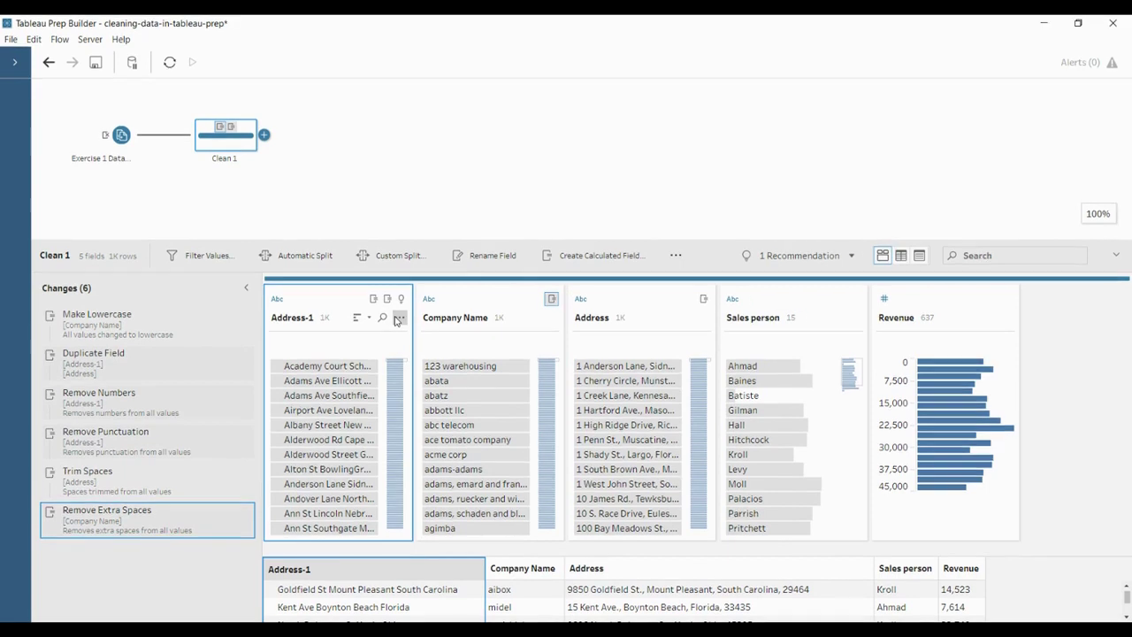
Step: Apply Remove All Spaces to Address-1 and view the result in the data grid
left_click(399, 322)
mouse_move(414, 353)
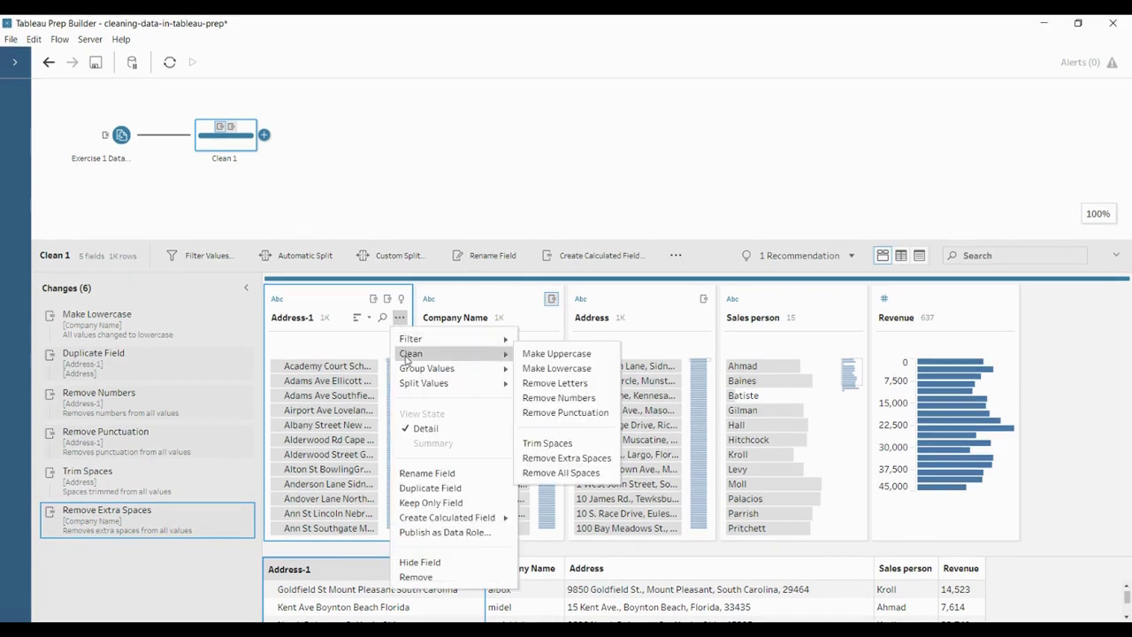
left_click(551, 473)
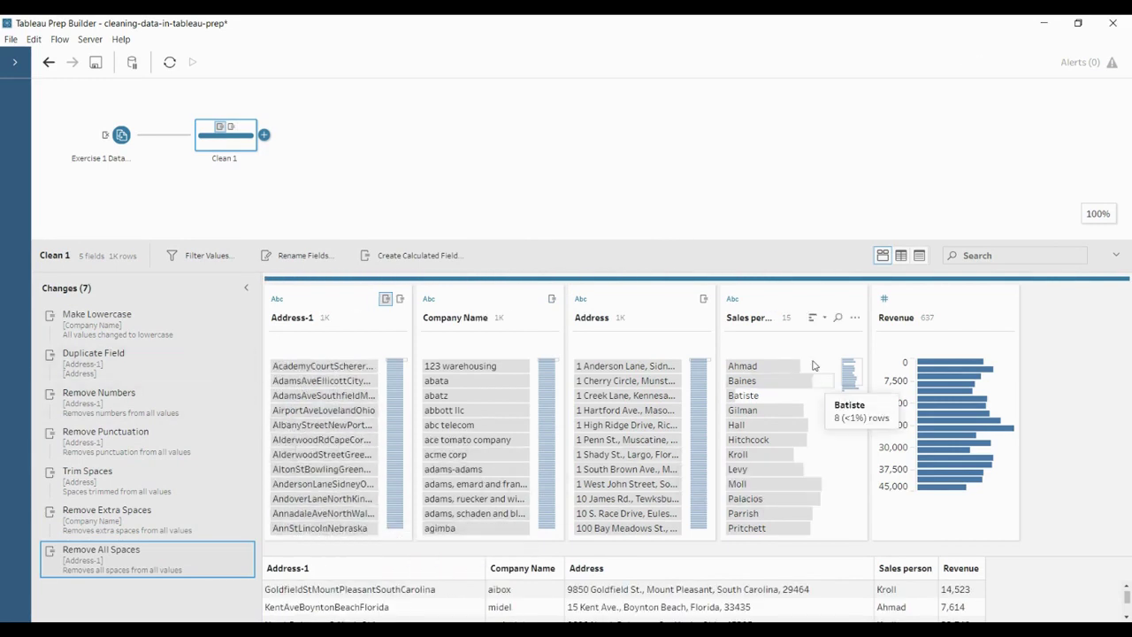
left_click(900, 255)
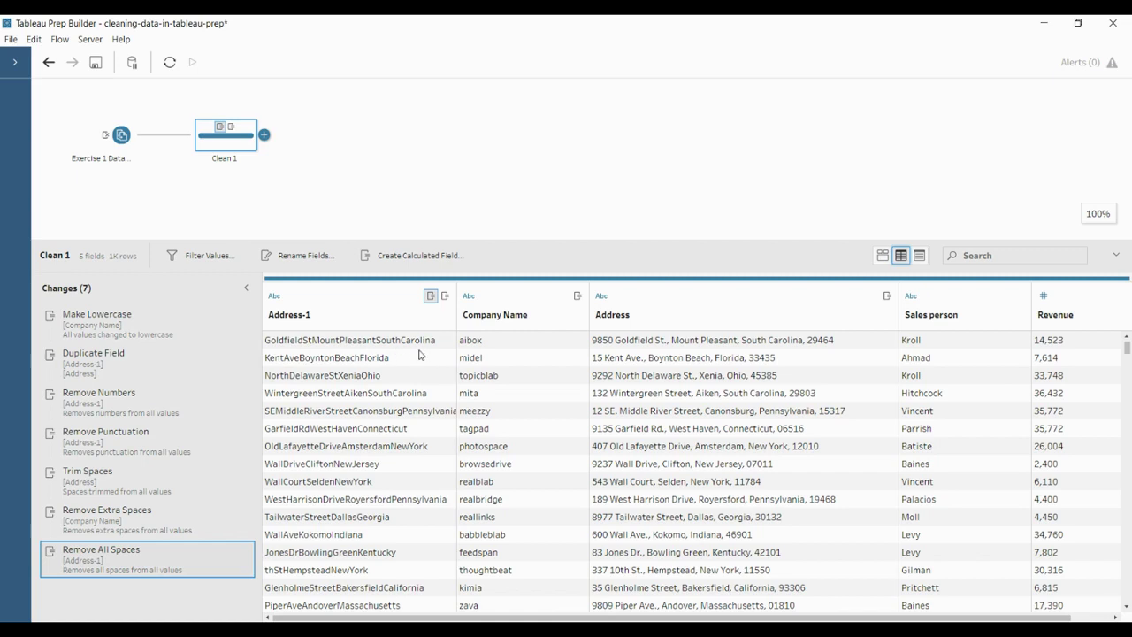
Step: Restore the column profile cards and display the Clean operations menu for the Address-1 field
left_click(882, 257)
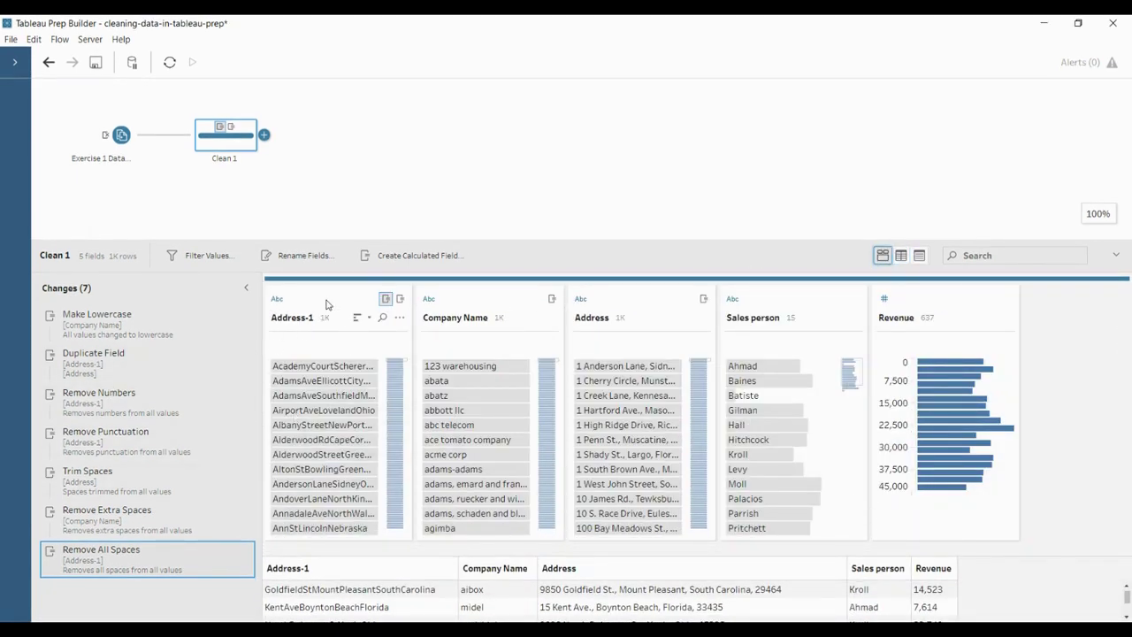
left_click(399, 316)
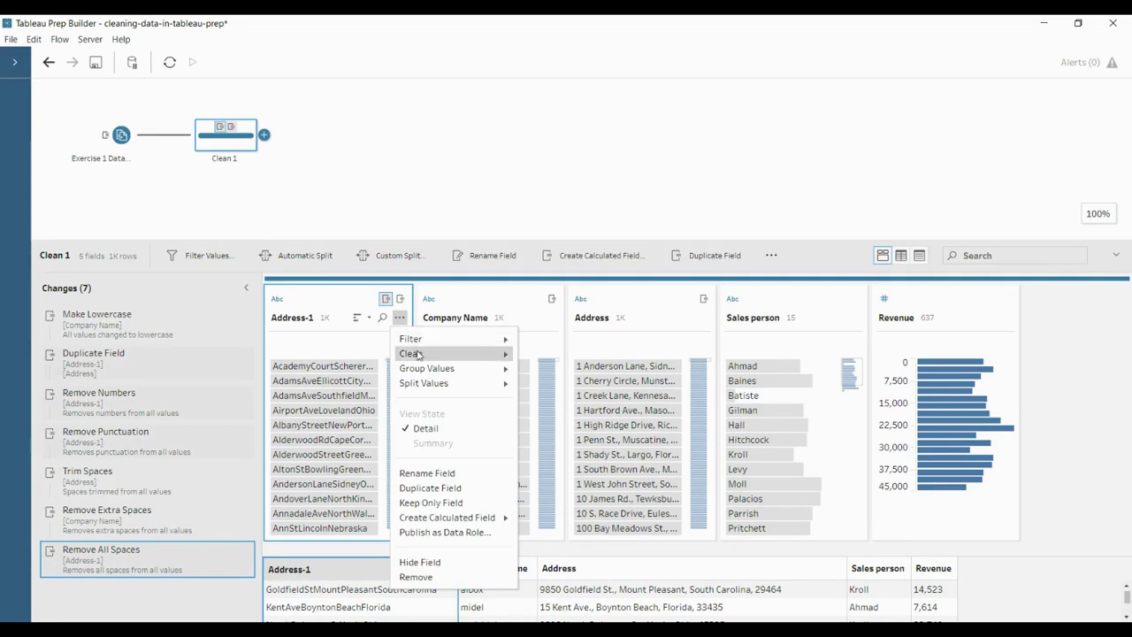
mouse_move(419, 355)
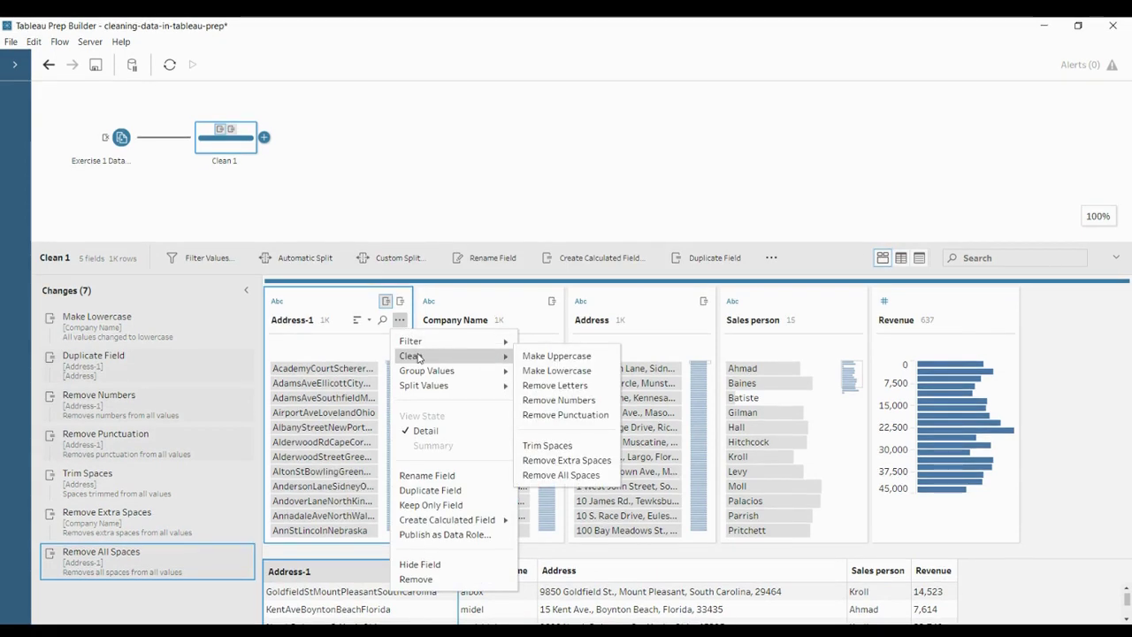